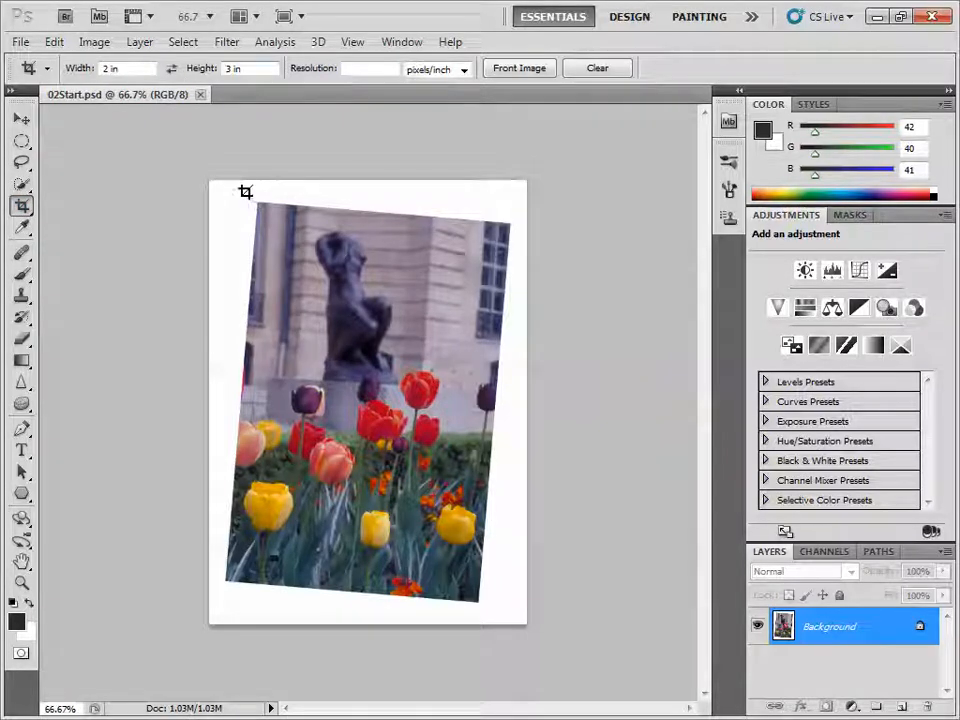
Crop the photo at 2 x 3 in, rotating and fitting the crop frame to the tilted picture to exclude the white border
{"action": "left_click_drag", "start_coordinate": [244, 186], "coordinate": [532, 688]}
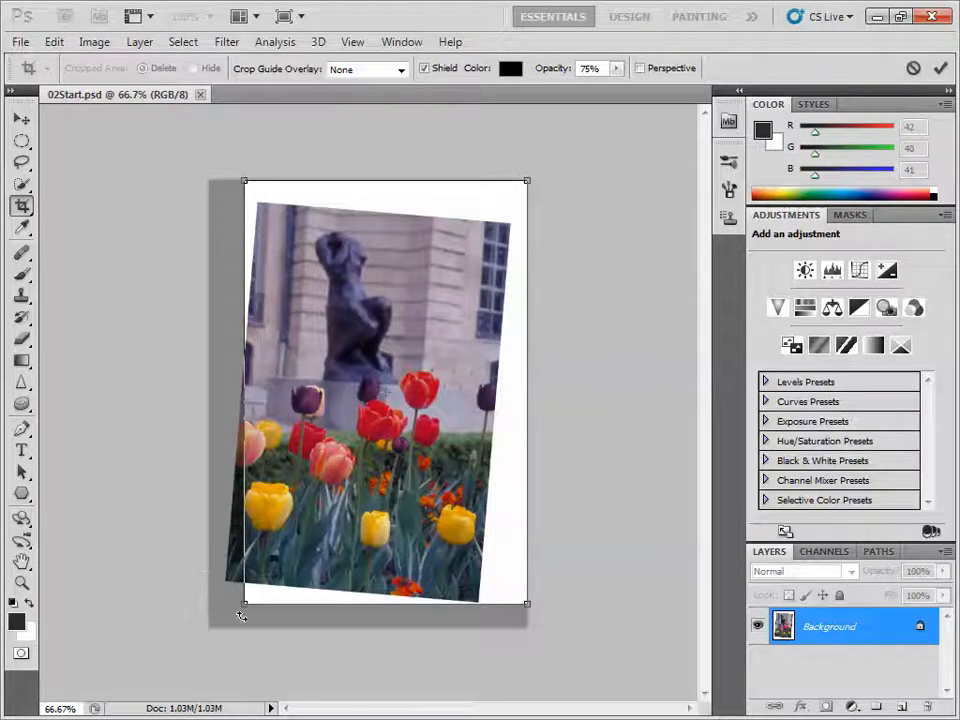
{"action": "left_click_drag", "start_coordinate": [241, 615], "coordinate": [213, 607]}
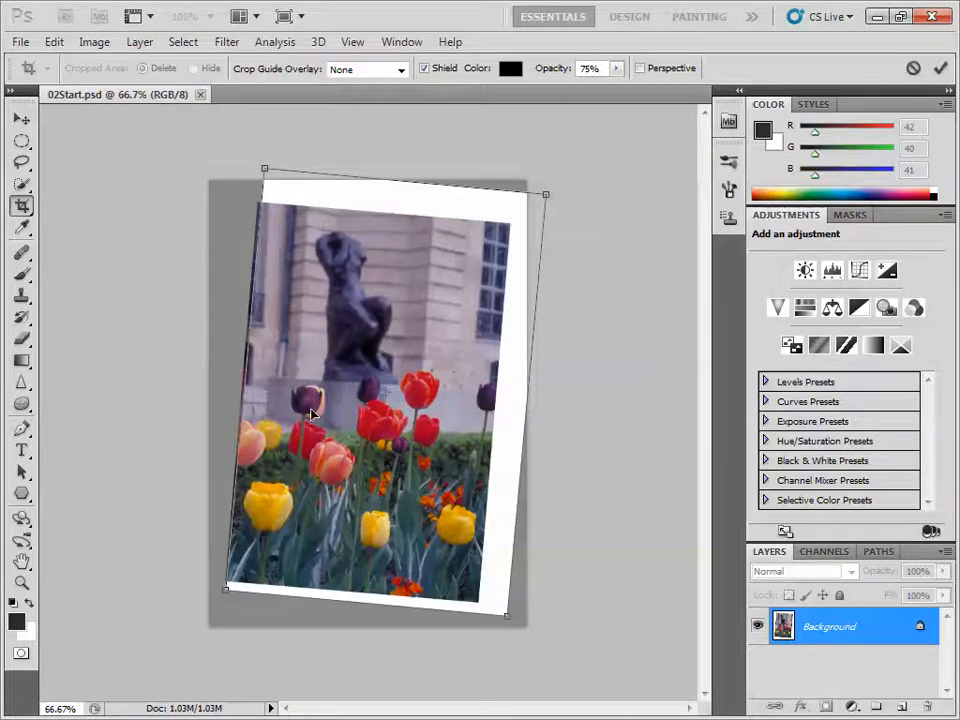
{"action": "left_click_drag", "start_coordinate": [312, 414], "coordinate": [307, 446]}
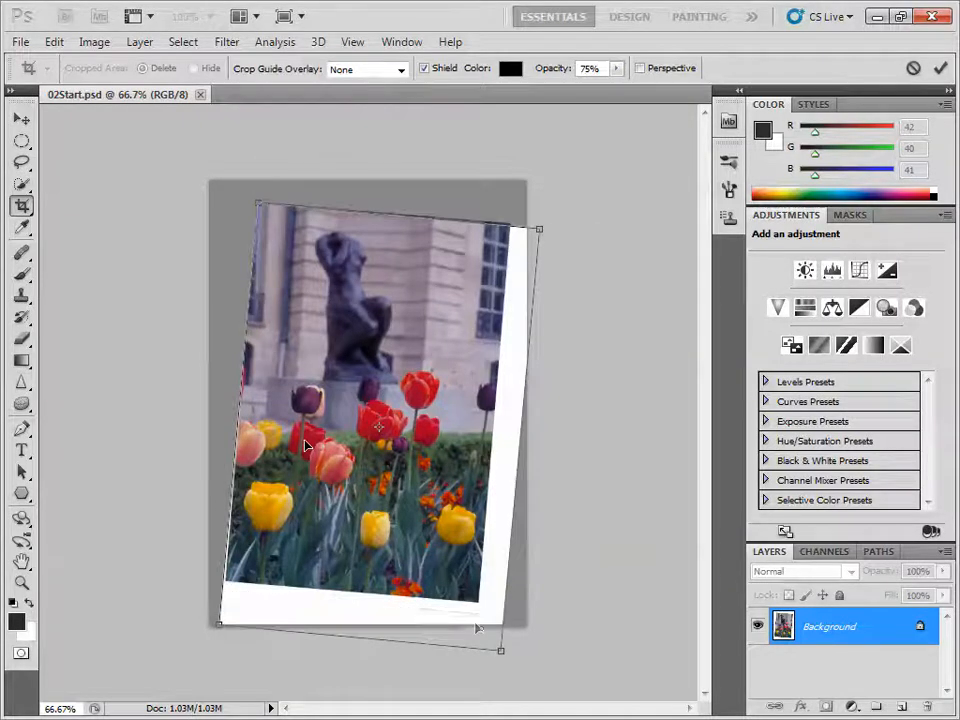
{"action": "left_click_drag", "start_coordinate": [497, 647], "coordinate": [472, 597]}
{"action": "left_click_drag", "start_coordinate": [331, 526], "coordinate": [337, 528]}
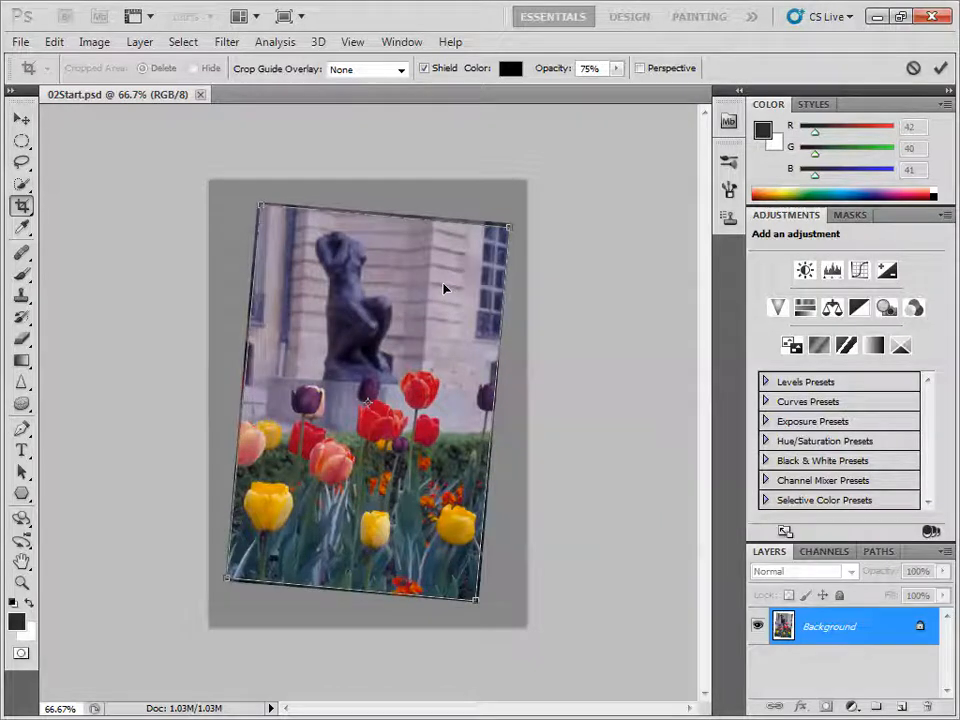
{"action": "key", "text": "Return"}
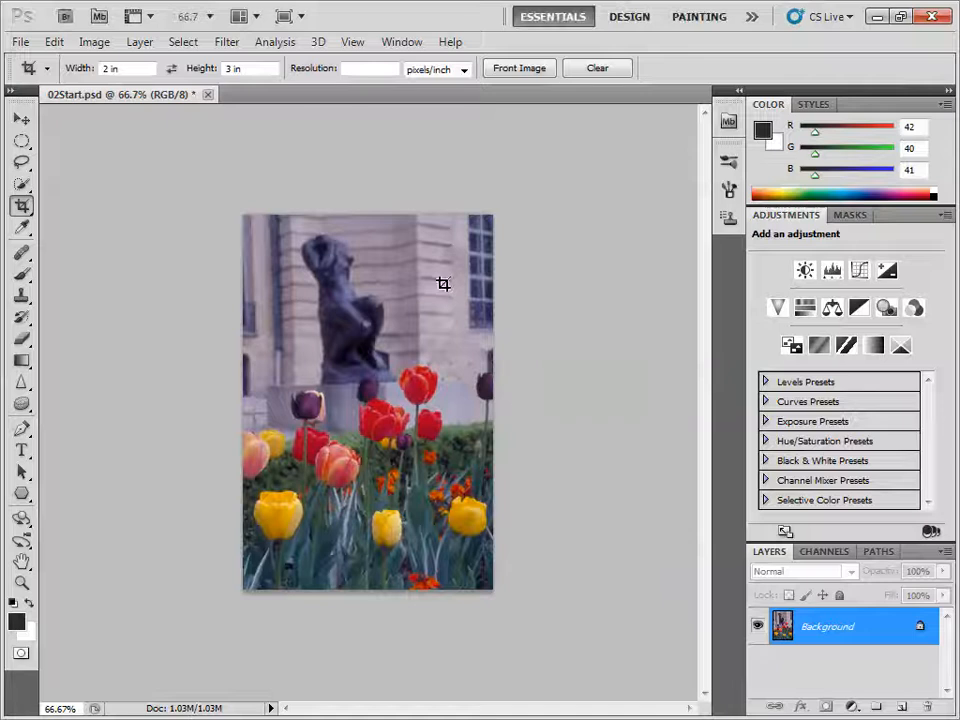
Check the cropped photo's document width and height in the Image Size settings, leaving them without changes
{"action": "left_click", "coordinate": [94, 42]}
{"action": "left_click", "coordinate": [130, 117]}
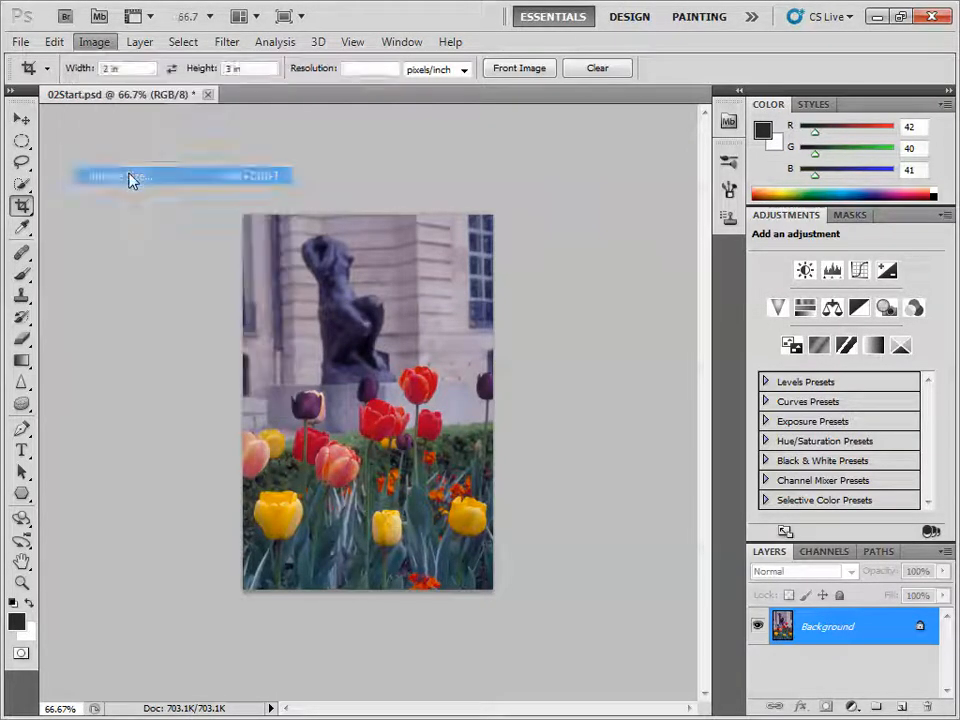
{"action": "key", "text": "ctrl+alt+i"}
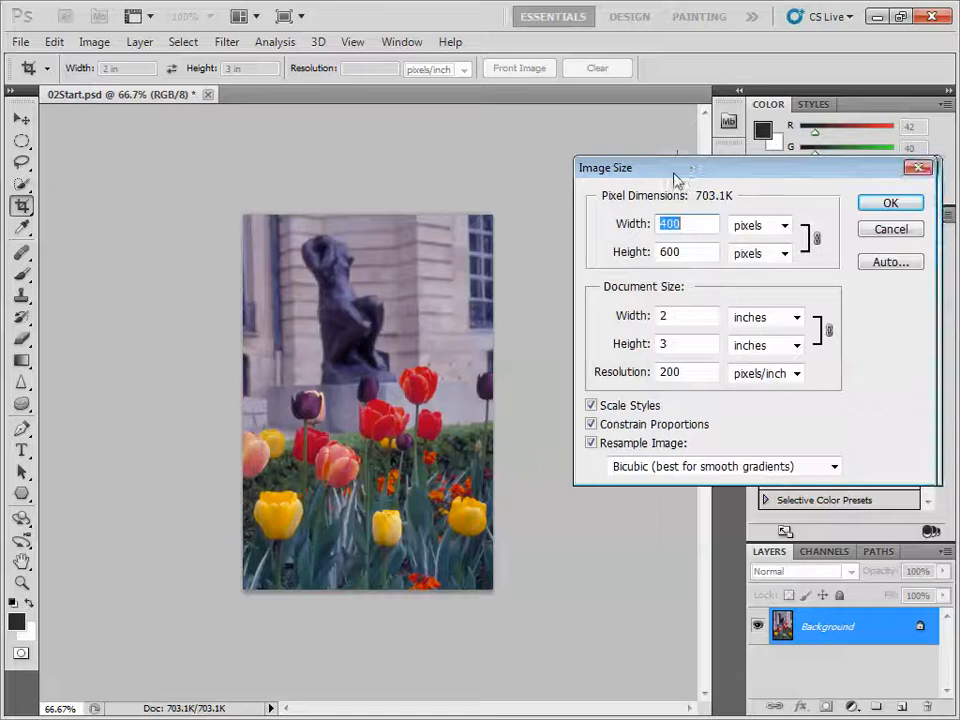
{"action": "left_click_drag", "start_coordinate": [677, 180], "coordinate": [542, 178]}
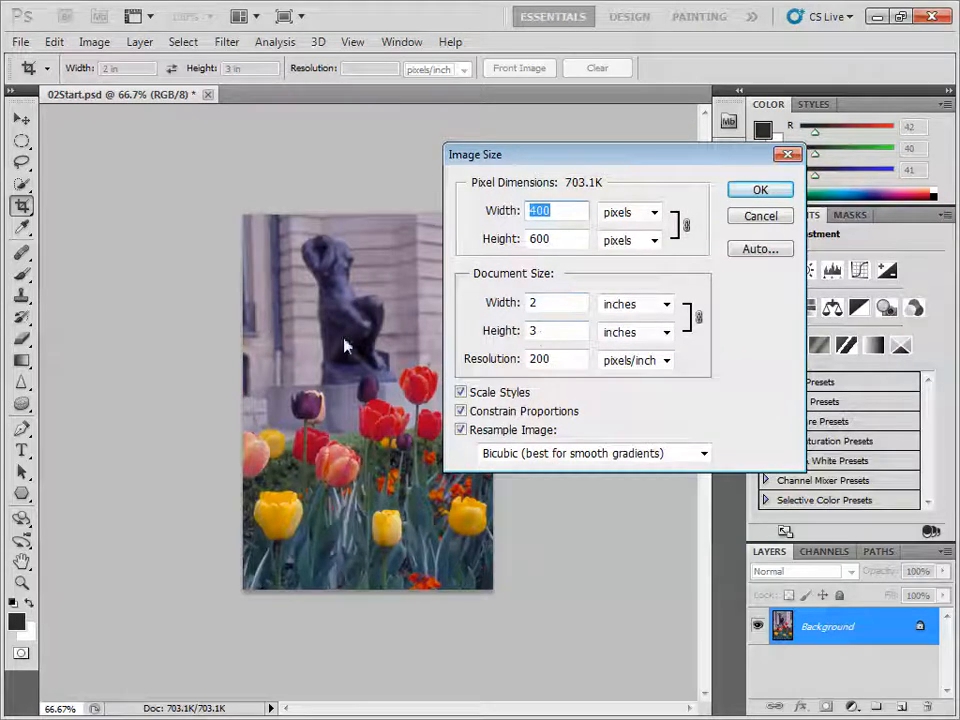
{"action": "left_click_drag", "start_coordinate": [730, 161], "coordinate": [803, 163]}
{"action": "key", "text": "Escape"}
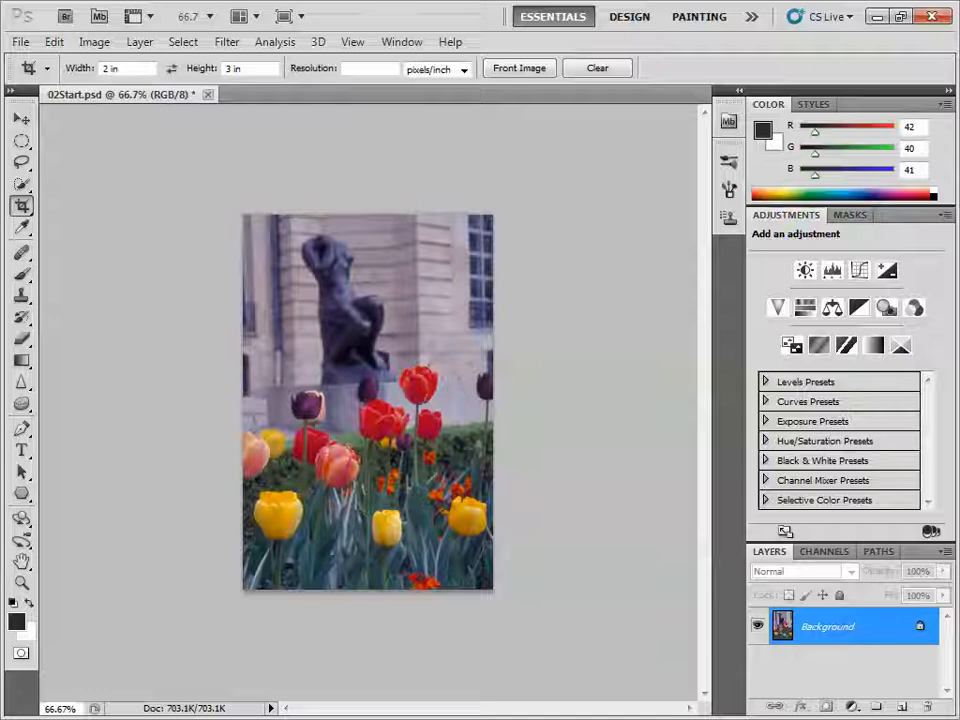
Switch to the Google Docs scoring guide to read the tonal range task, and return to Photoshop
{"action": "key", "text": "alt+Tab"}
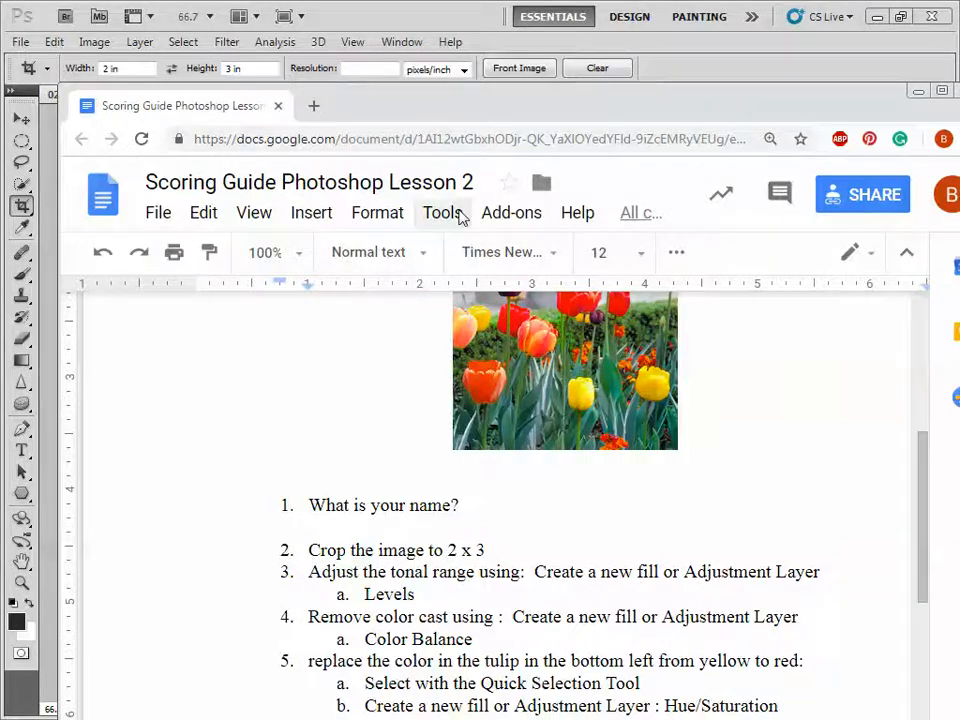
{"action": "left_click", "coordinate": [391, 79]}
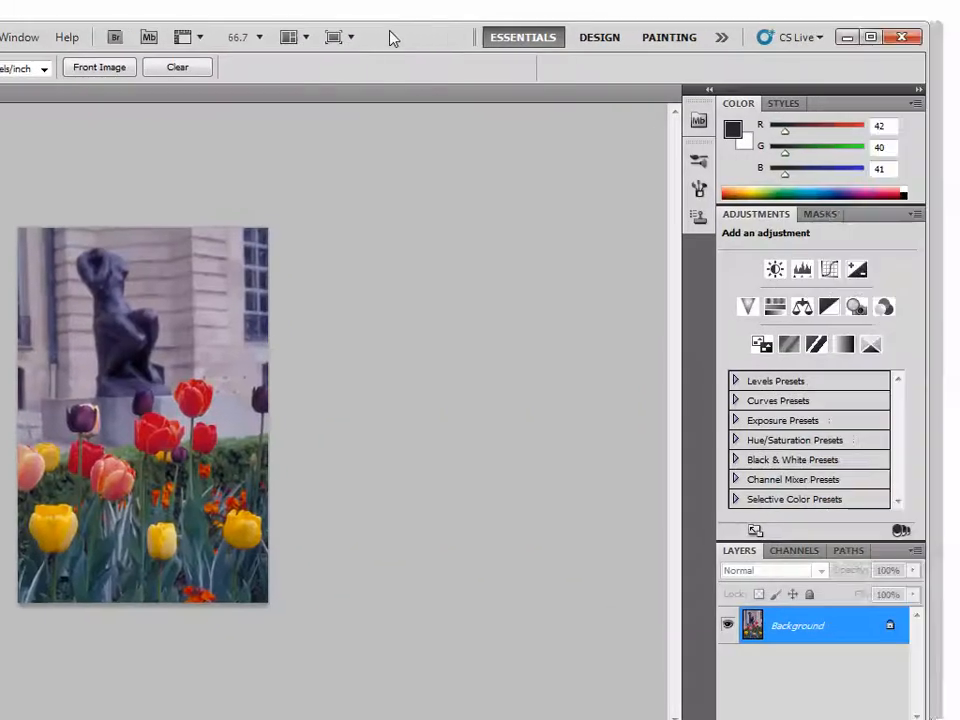
{"action": "left_click_drag", "start_coordinate": [390, 32], "coordinate": [363, 31]}
{"action": "left_click", "coordinate": [850, 38]}
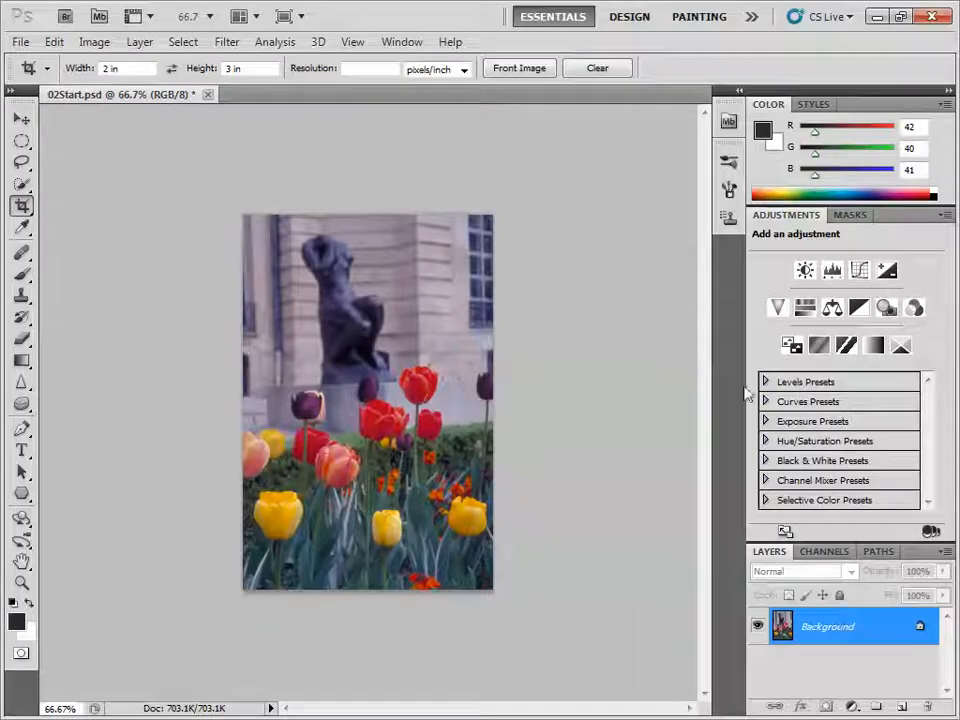
Add a Levels adjustment layer with shadow input 11 and highlight input 196, and compare the photo with and without it
{"action": "left_click", "coordinate": [851, 706]}
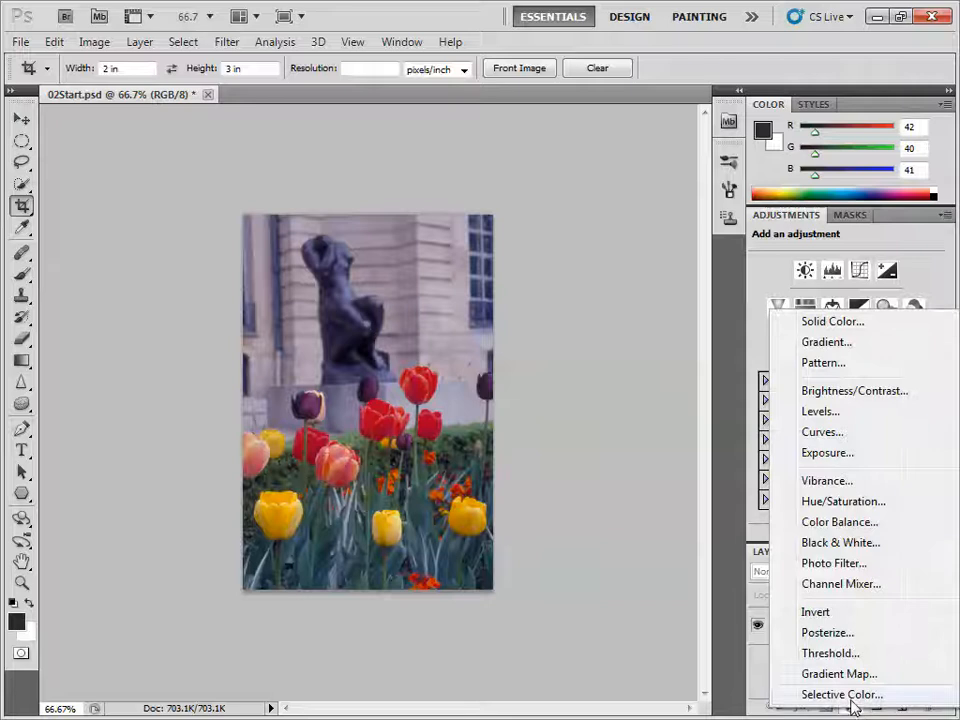
{"action": "left_click", "coordinate": [829, 411]}
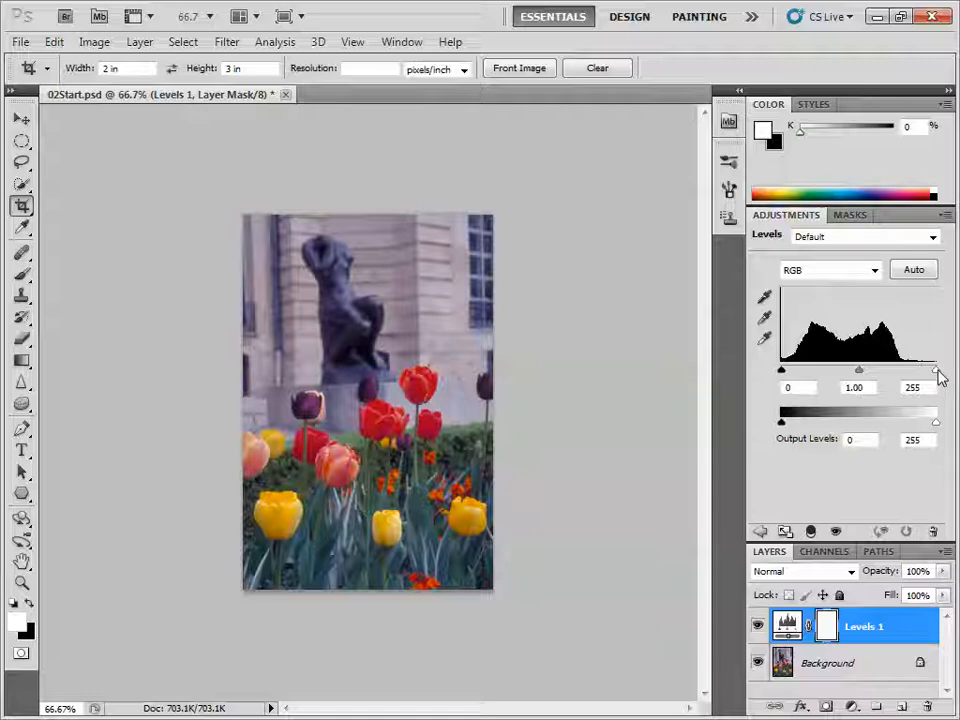
{"action": "left_click_drag", "start_coordinate": [937, 370], "coordinate": [903, 370]}
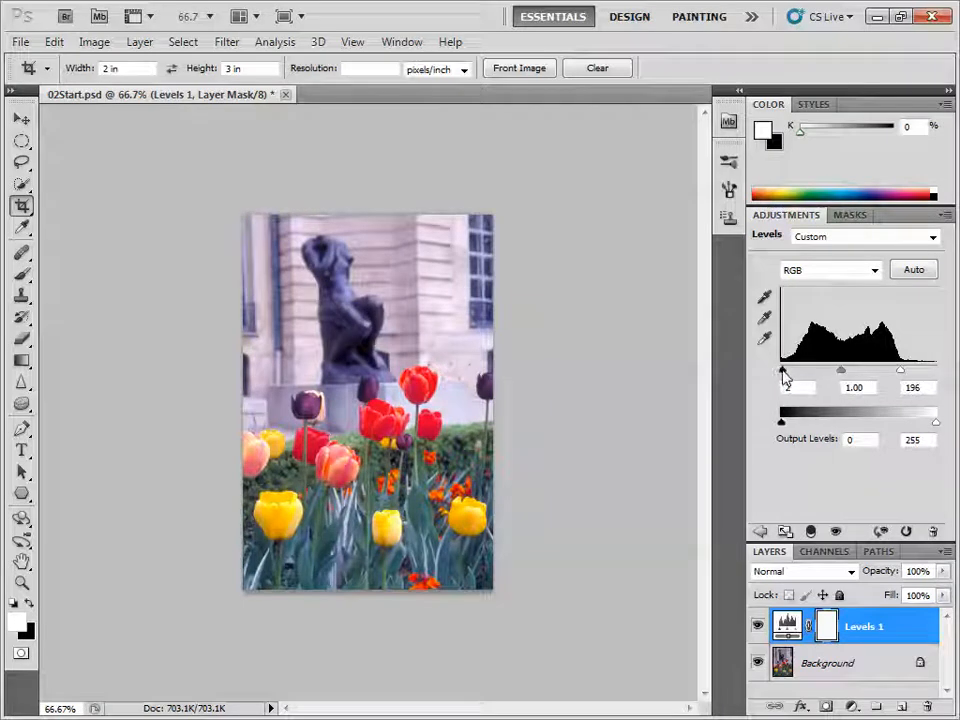
{"action": "left_click_drag", "start_coordinate": [785, 374], "coordinate": [790, 374]}
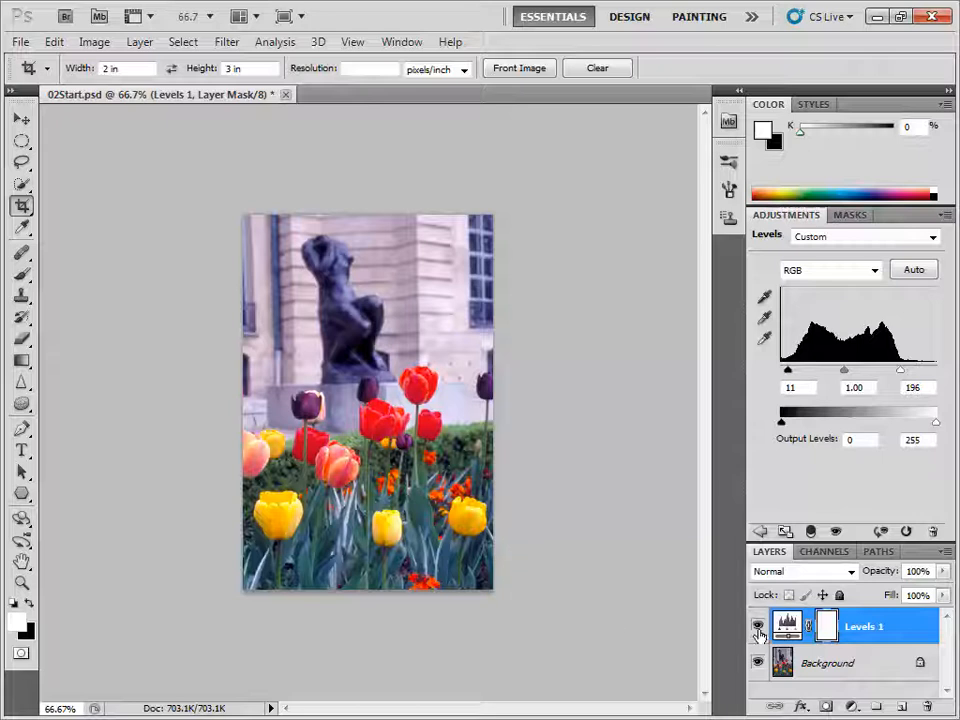
{"action": "left_click", "coordinate": [758, 628]}
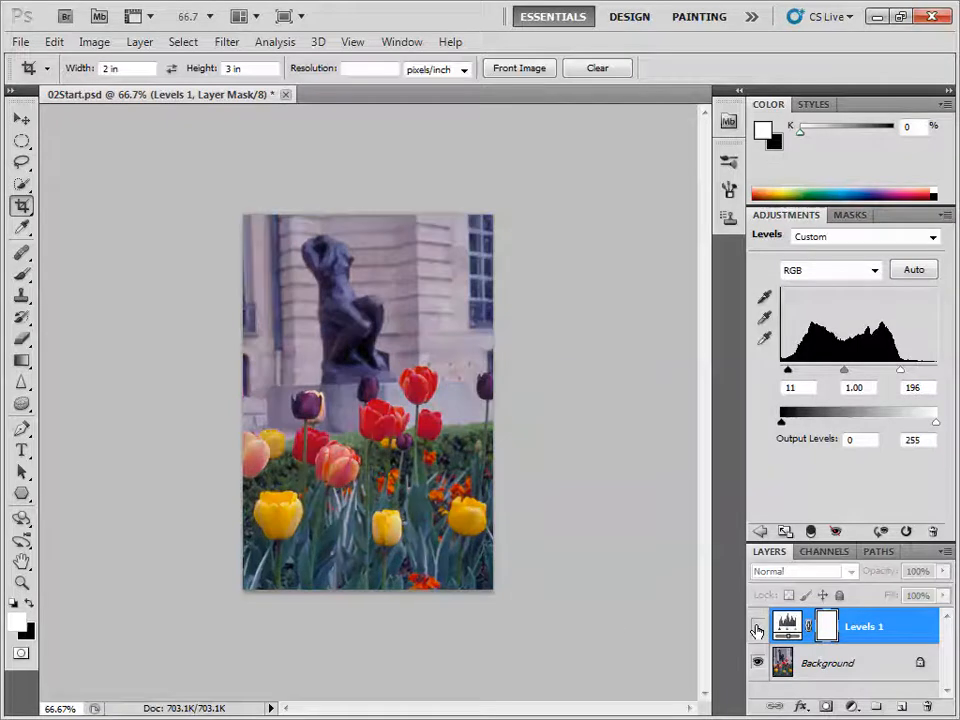
{"action": "left_click", "coordinate": [758, 628]}
{"action": "left_click", "coordinate": [758, 628]}
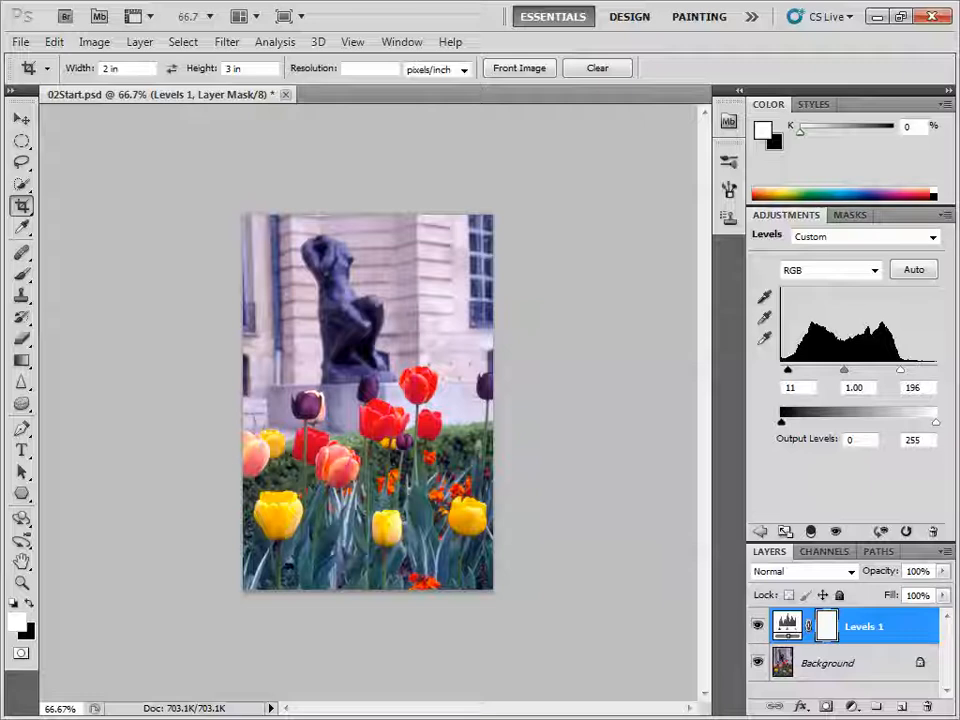
Read the color cast removal task in the Google Docs scoring guide, and return to Photoshop
{"action": "left_click_drag", "start_coordinate": [959, 125], "coordinate": [578, 45]}
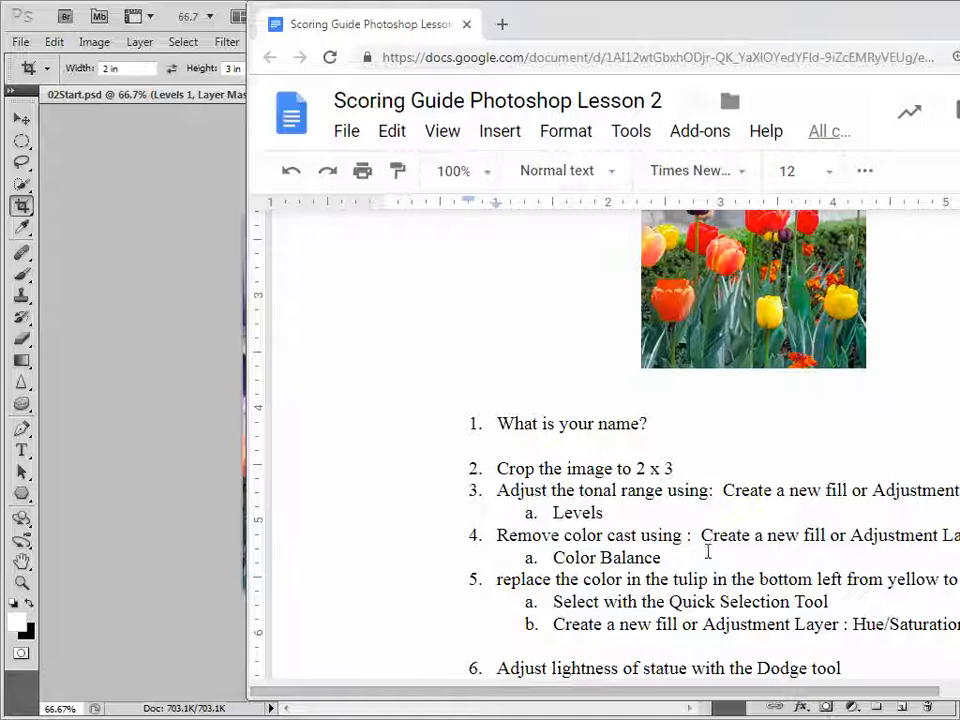
{"action": "left_click_drag", "start_coordinate": [681, 36], "coordinate": [592, 39]}
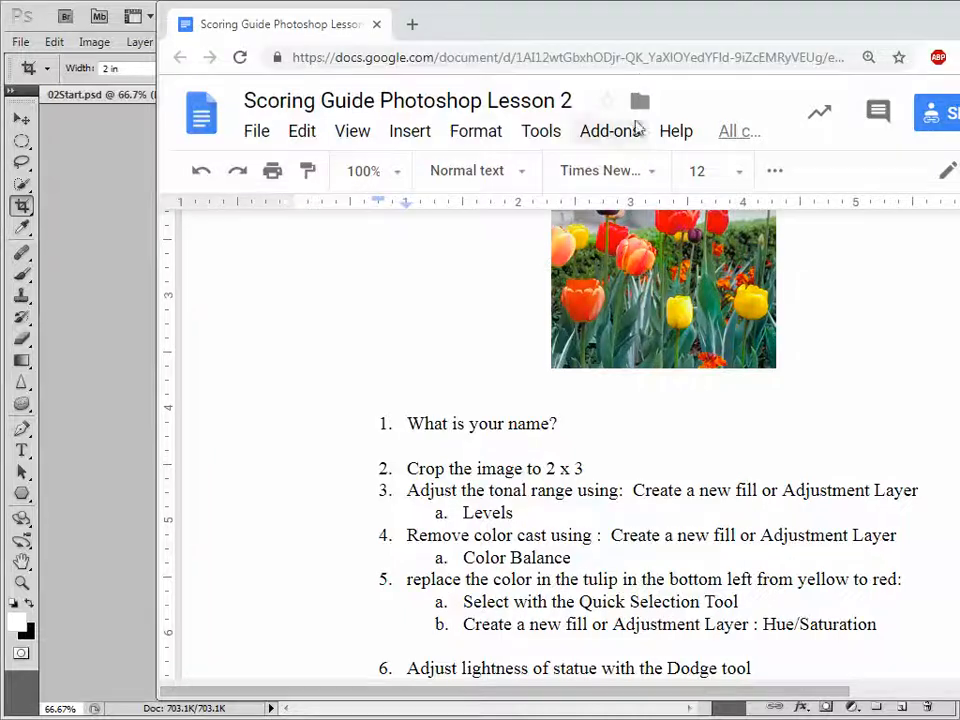
{"action": "left_click_drag", "start_coordinate": [634, 36], "coordinate": [959, 36]}
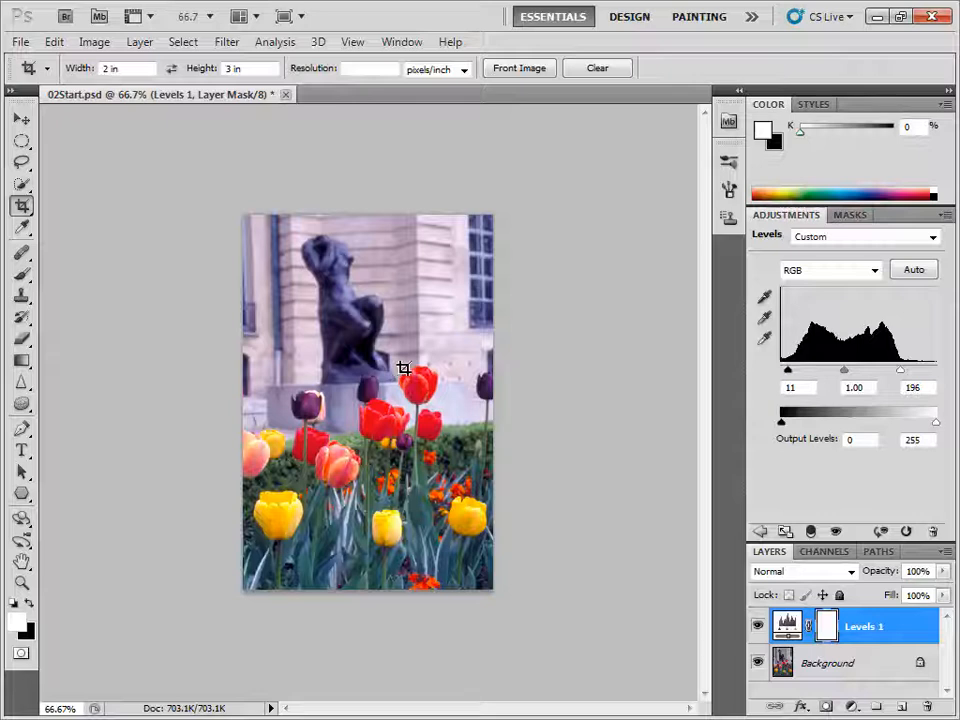
Unlock the Background layer so it becomes a regular layer
{"action": "left_click", "coordinate": [852, 707]}
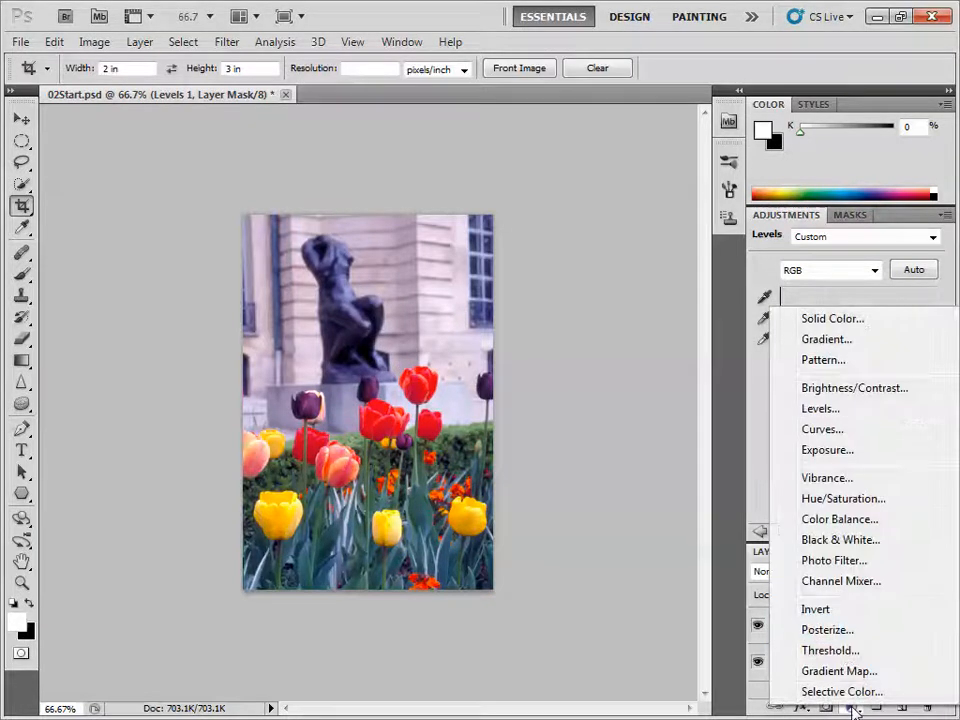
{"action": "left_click", "coordinate": [637, 603]}
{"action": "left_click", "coordinate": [817, 677]}
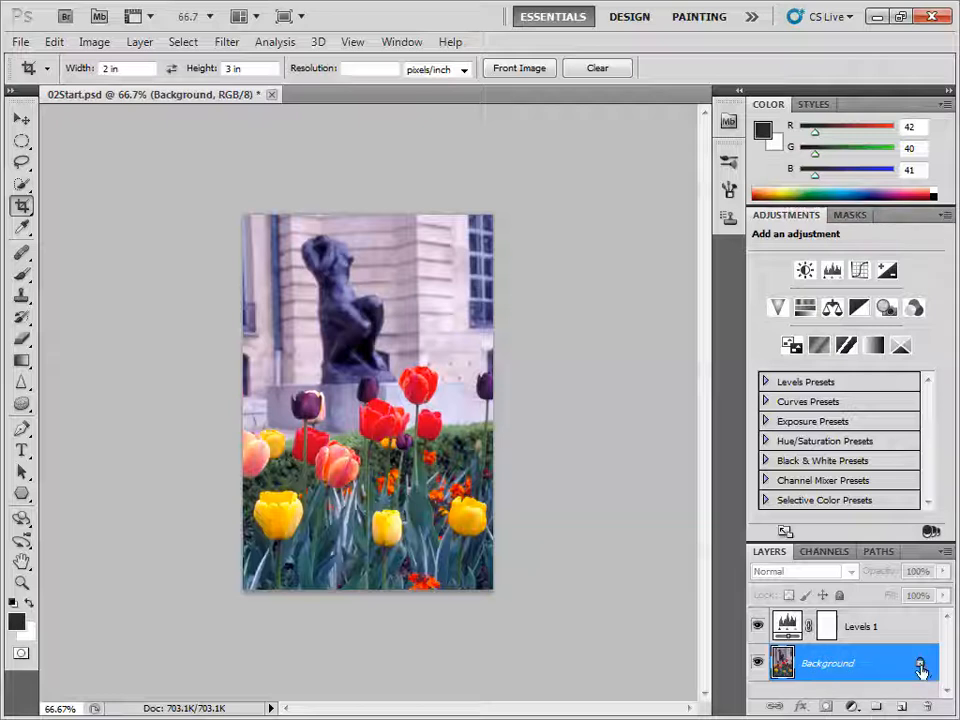
{"action": "left_click_drag", "start_coordinate": [920, 668], "coordinate": [928, 706]}
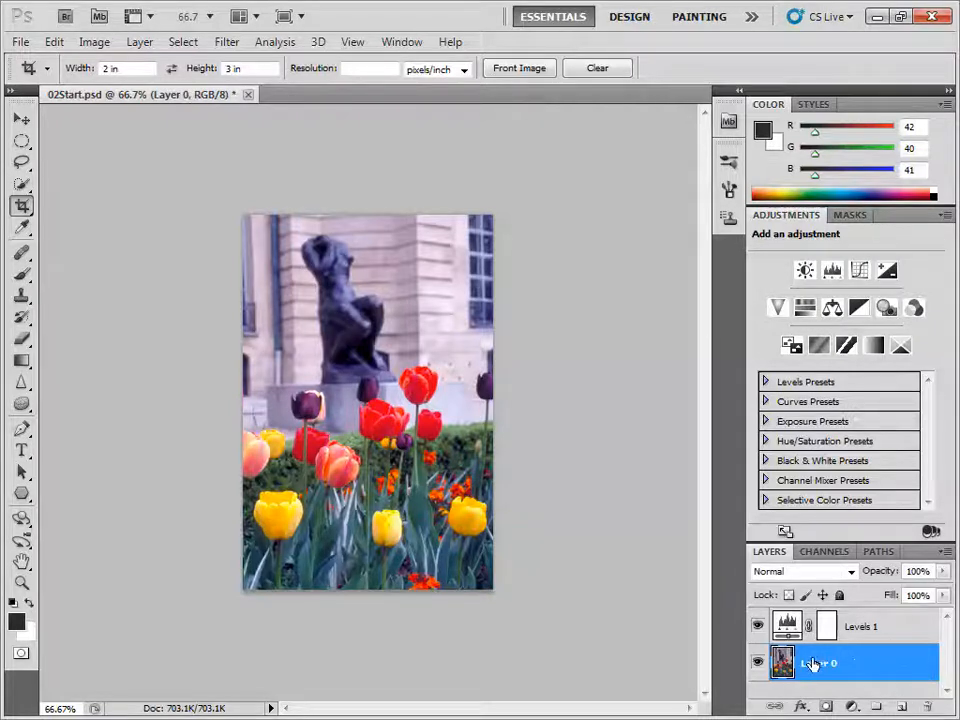
Add a Color Balance adjustment layer above the photo with midtones Cyan-Red -20, Magenta-Green +2 and Yellow-Blue -1, and compare its effect
{"action": "left_click", "coordinate": [851, 708]}
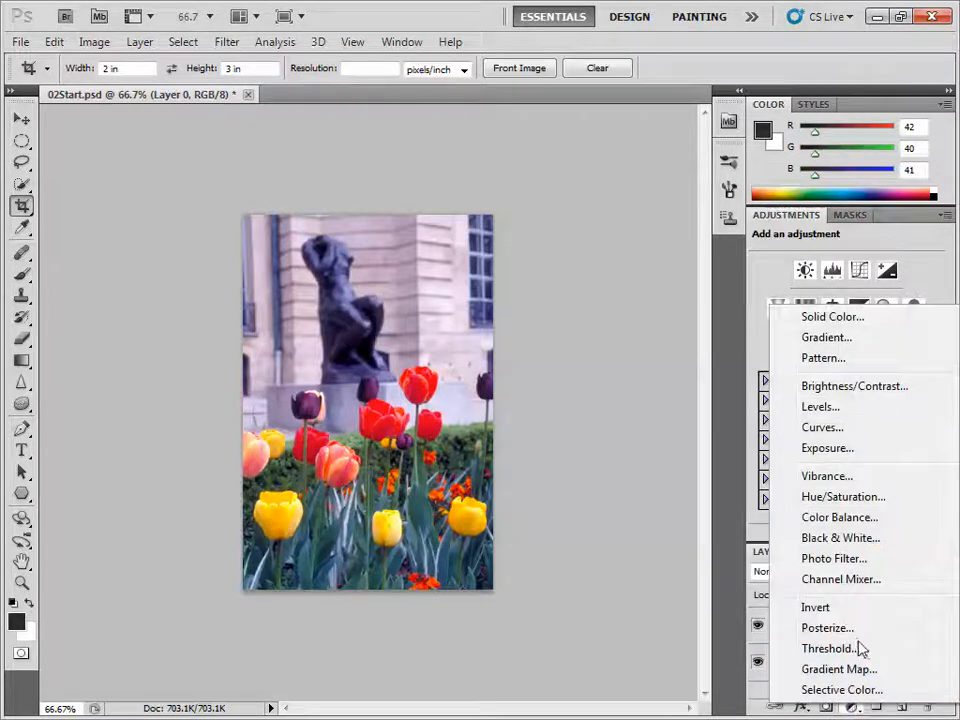
{"action": "left_click", "coordinate": [841, 517]}
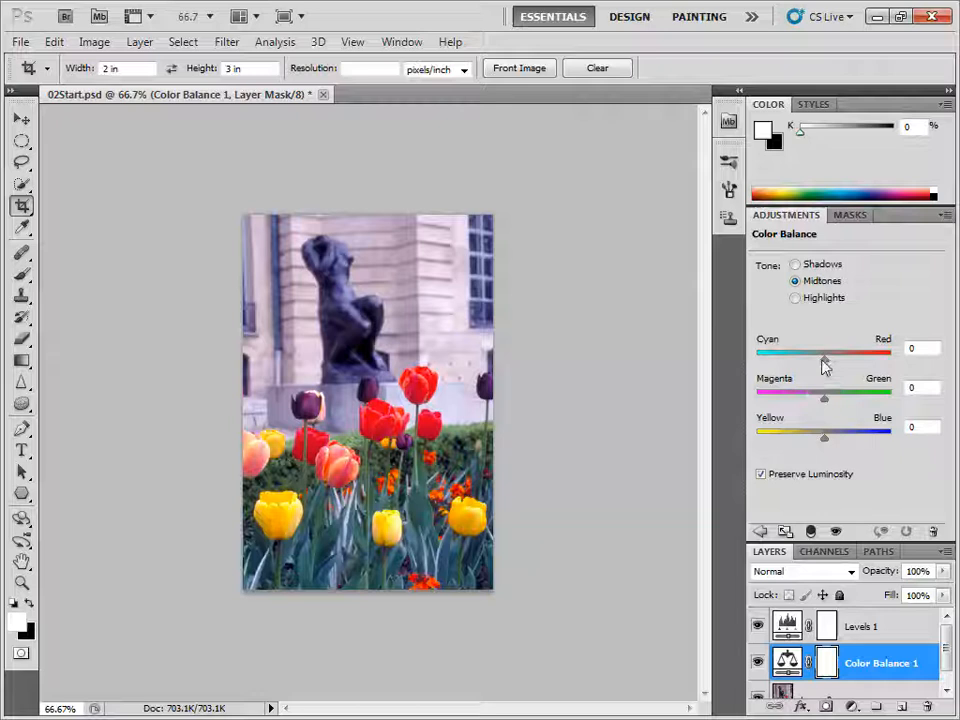
{"action": "left_click_drag", "start_coordinate": [822, 360], "coordinate": [827, 444]}
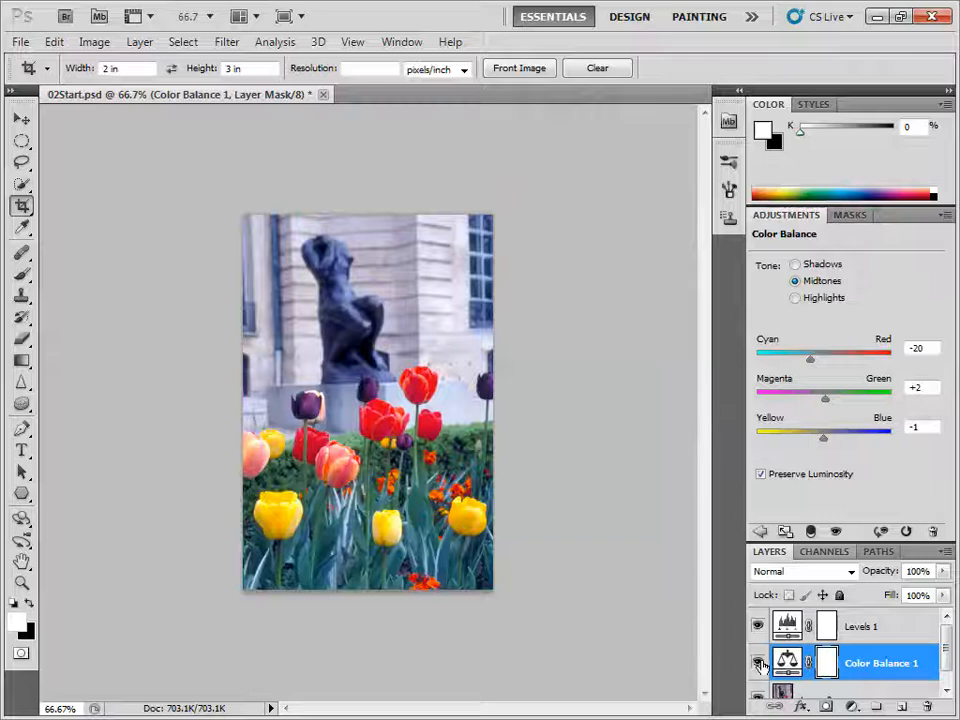
{"action": "left_click", "coordinate": [759, 664]}
{"action": "left_click", "coordinate": [759, 664]}
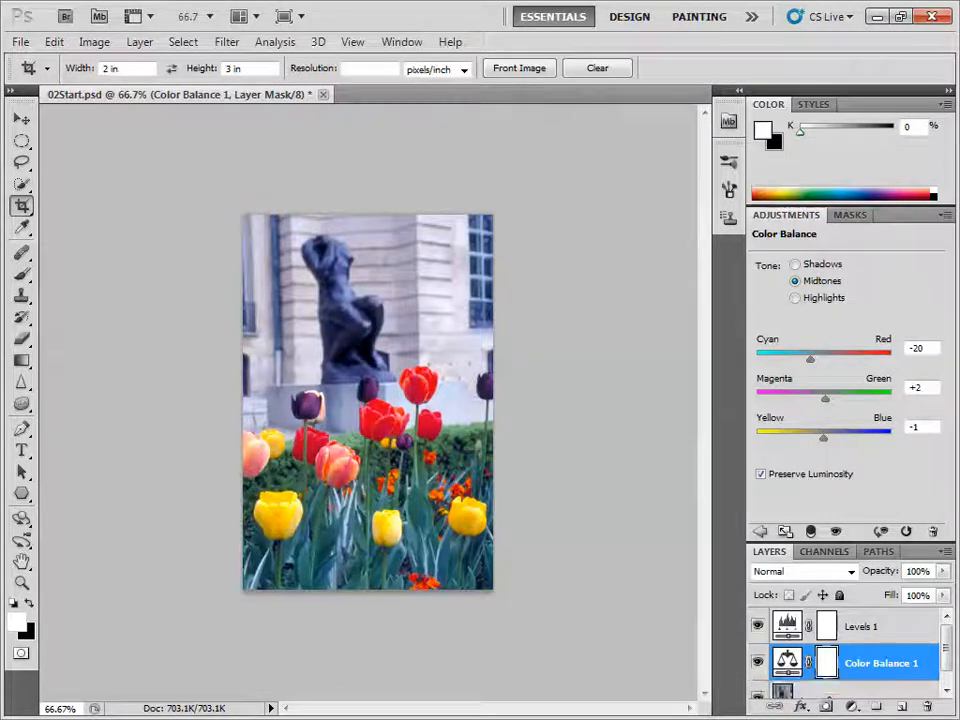
Read the tulip recoloring task and the remaining items in the Google Docs scoring guide, and return to Photoshop
{"action": "left_click_drag", "start_coordinate": [959, 58], "coordinate": [494, 54]}
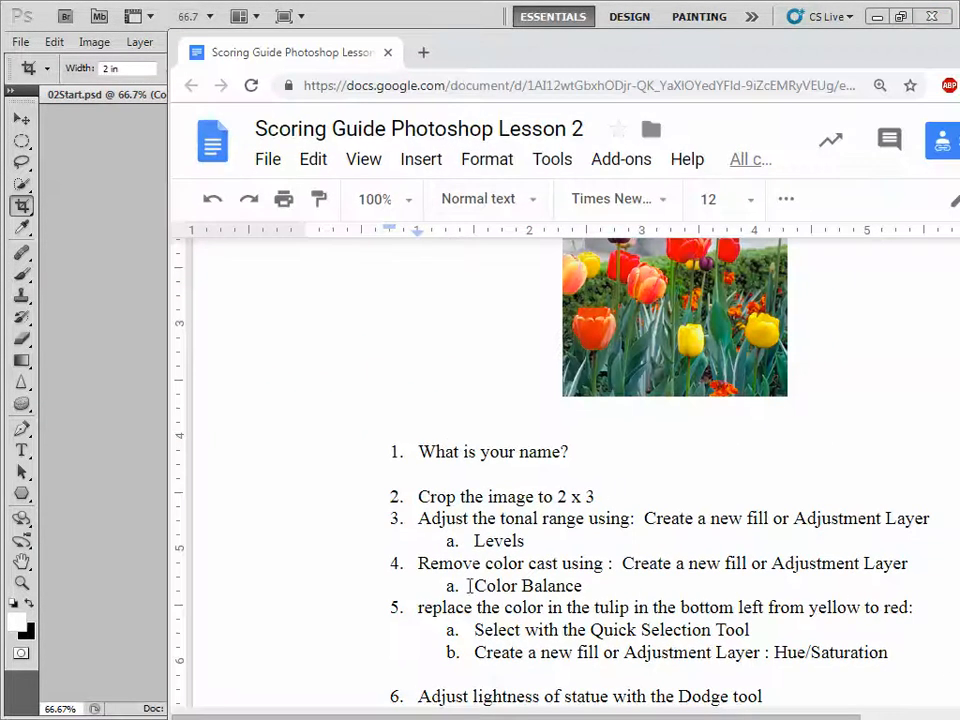
{"action": "scroll", "coordinate": [553, 636], "scroll_direction": "down", "scroll_amount": 2}
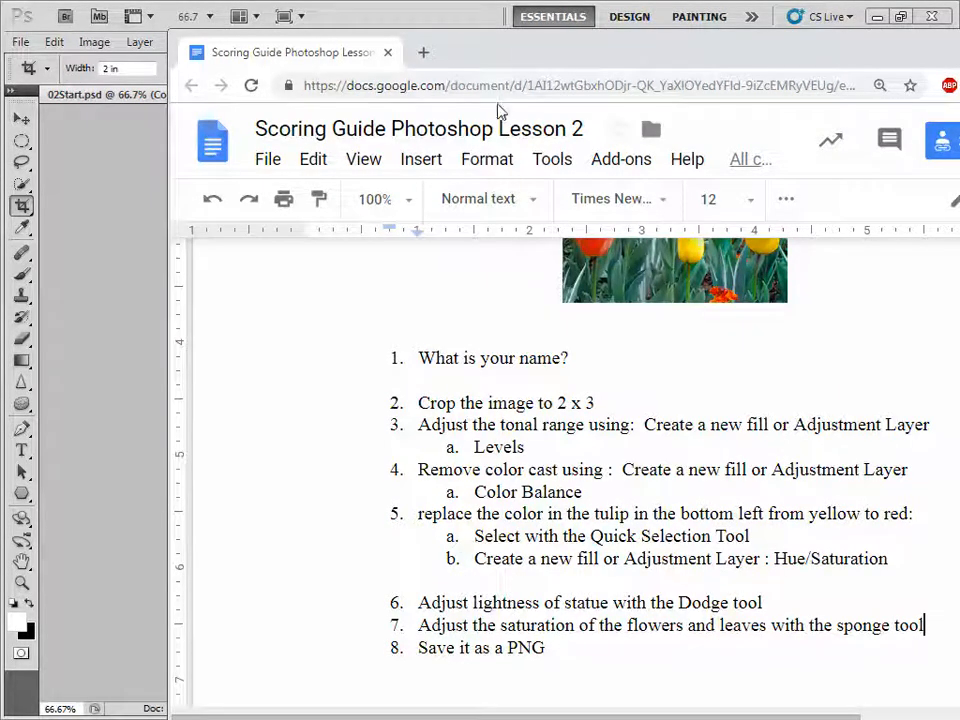
{"action": "left_click_drag", "start_coordinate": [496, 60], "coordinate": [959, 140]}
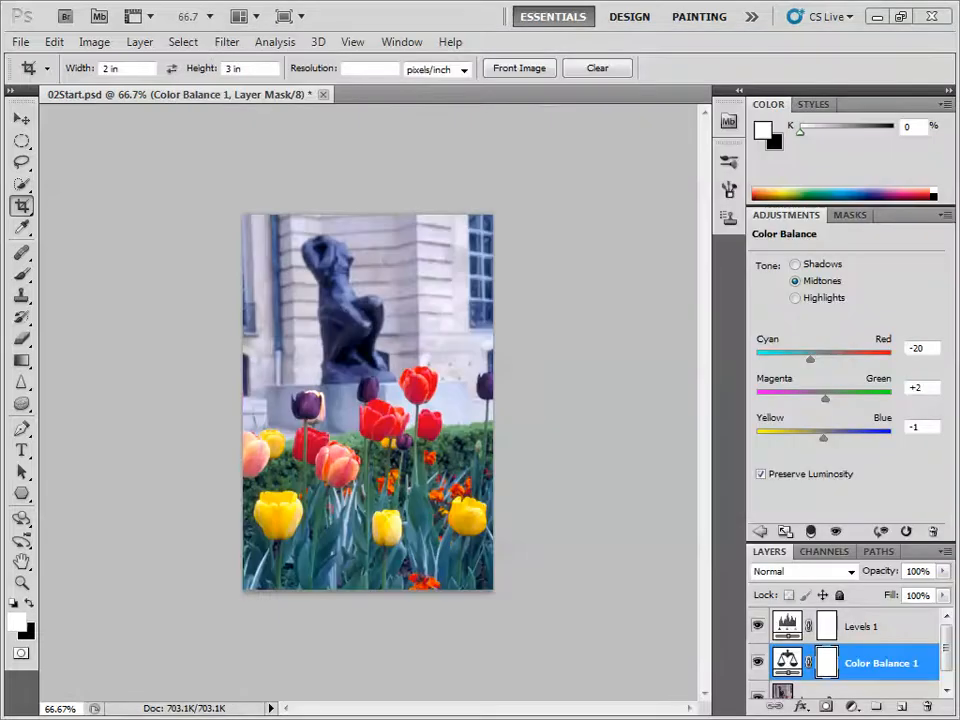
Select the yellow tulip in the photo's bottom-left corner with the Quick Selection tool at 200% zoom
{"action": "left_click", "coordinate": [22, 185]}
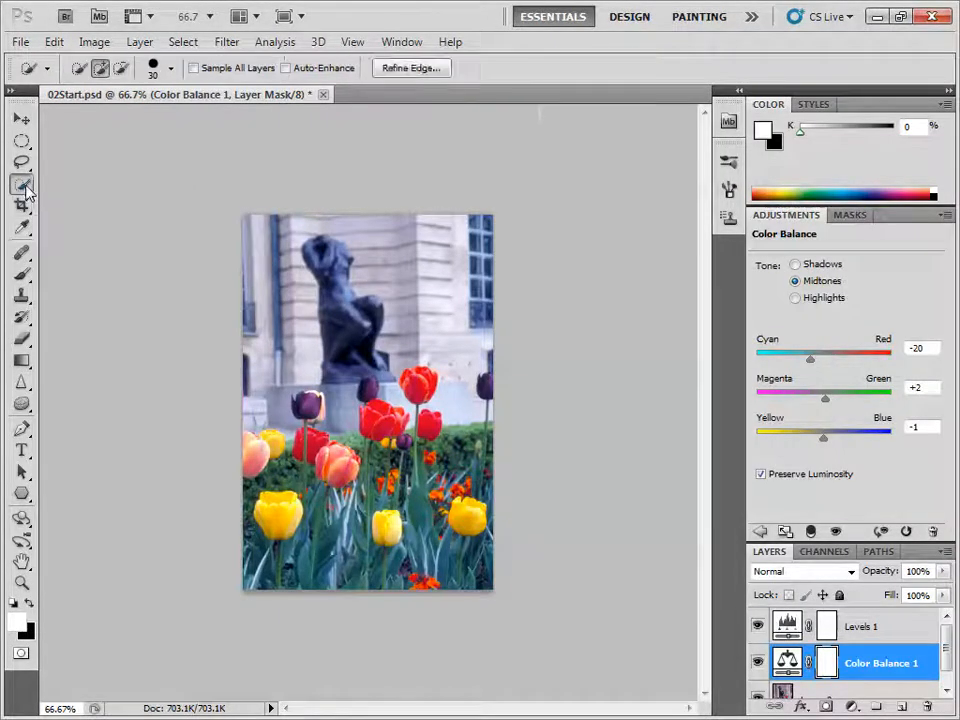
{"action": "left_click", "coordinate": [98, 185]}
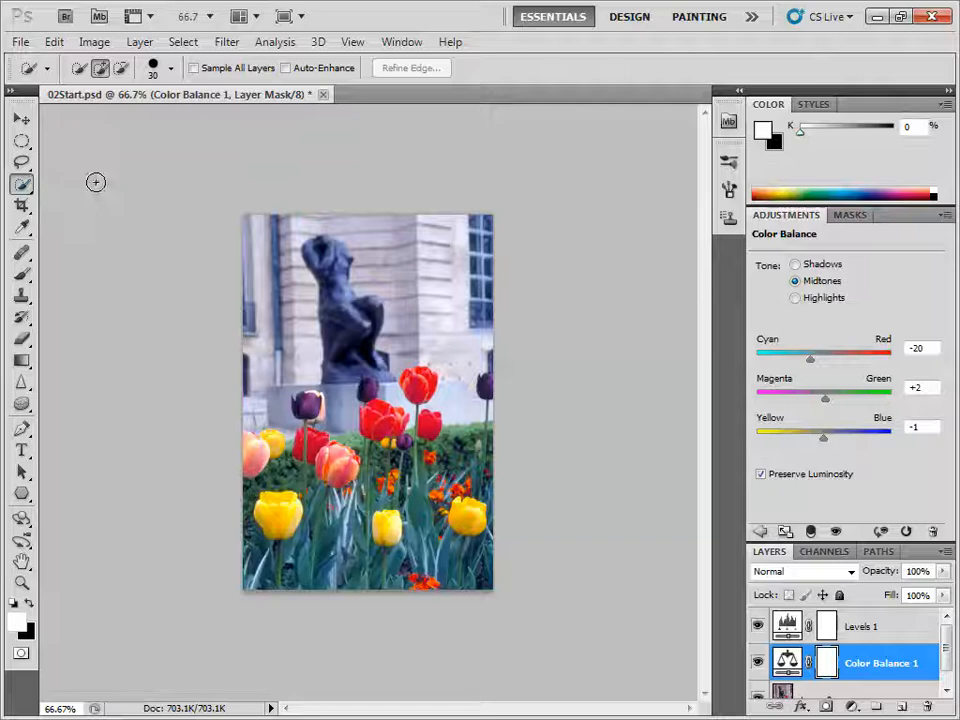
{"action": "left_click", "coordinate": [22, 583]}
{"action": "left_click", "coordinate": [274, 525]}
{"action": "left_click", "coordinate": [229, 563]}
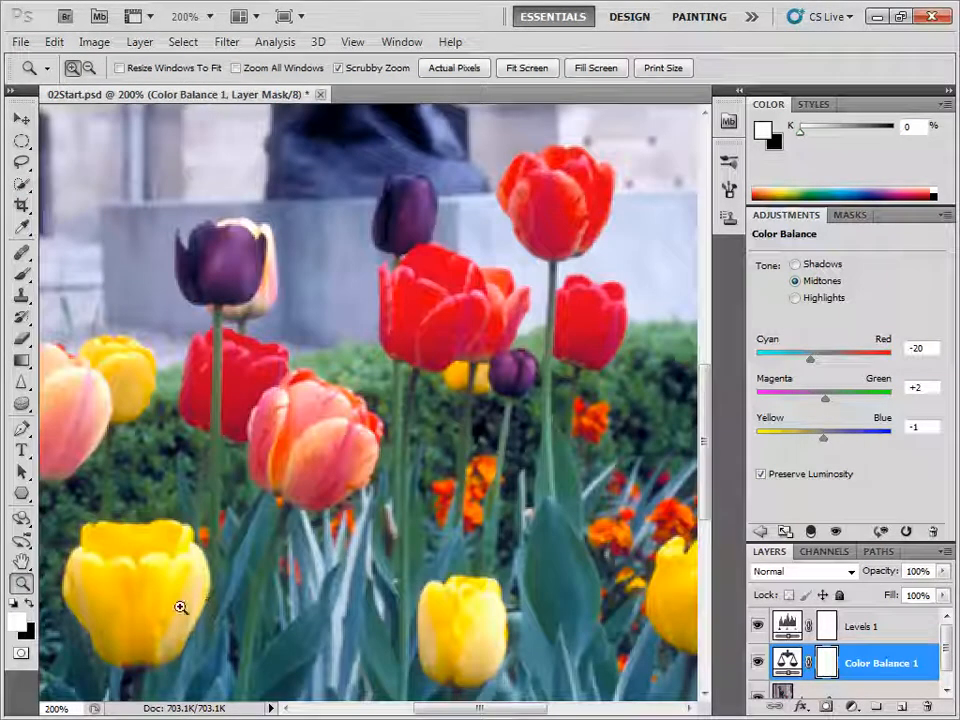
{"action": "left_click", "coordinate": [21, 183]}
{"action": "left_click", "coordinate": [123, 597]}
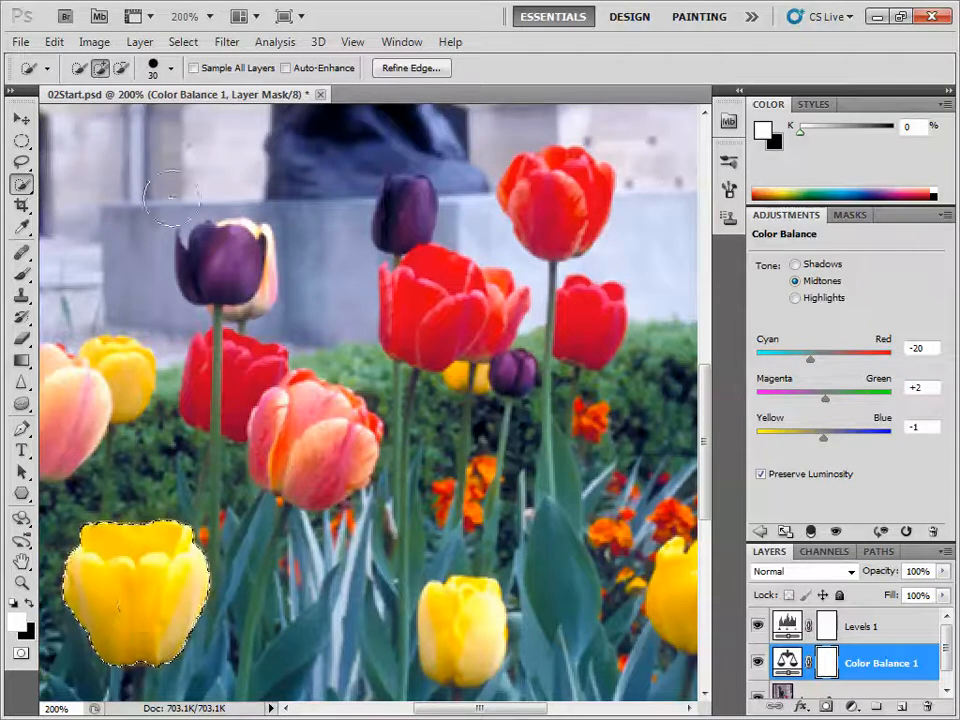
Soften the bottom-left tulip selection with Refine Edge, using a 1.4 px feather
{"action": "left_click", "coordinate": [183, 42]}
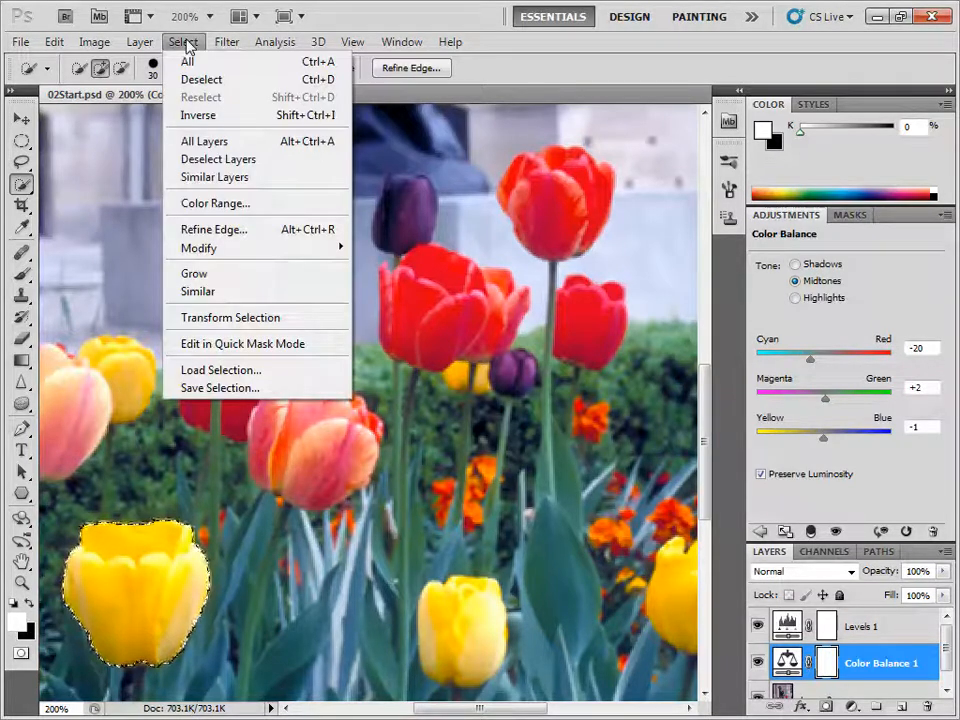
{"action": "left_click", "coordinate": [230, 238]}
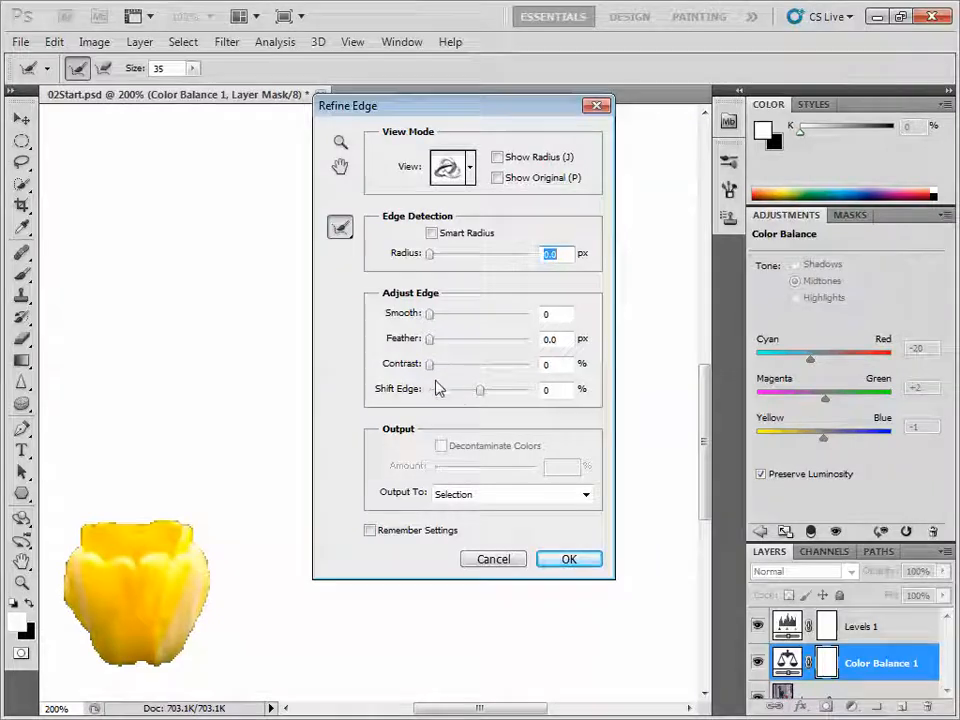
{"action": "mouse_move", "coordinate": [428, 340]}
{"action": "left_mouse_down"}
{"action": "mouse_move", "coordinate": [453, 347]}
{"action": "mouse_move", "coordinate": [438, 347]}
{"action": "left_mouse_up"}
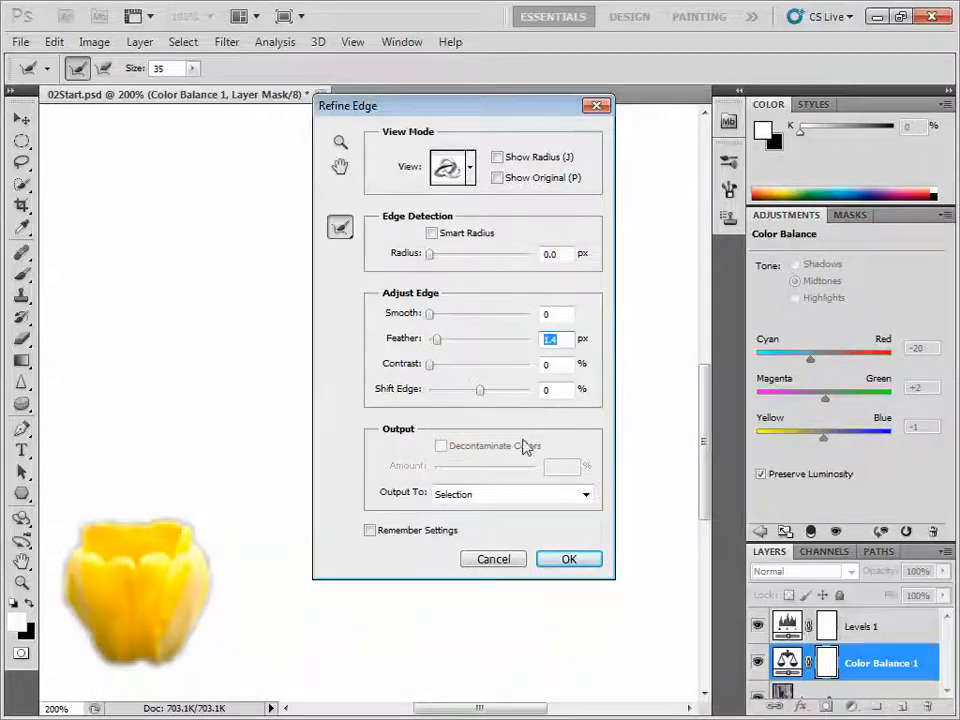
{"action": "left_click", "coordinate": [568, 558]}
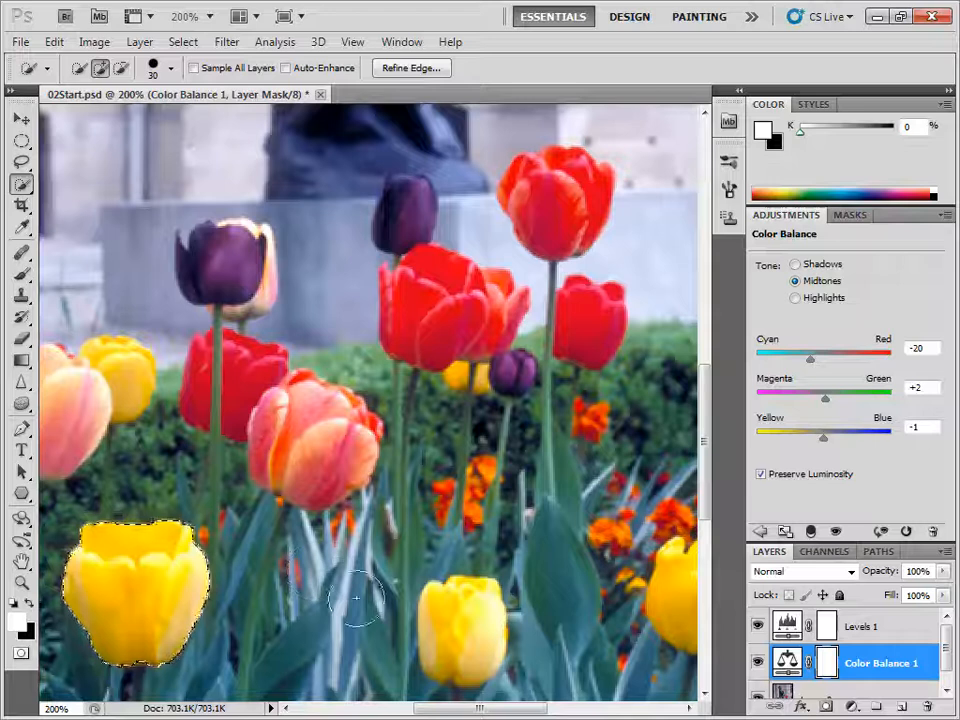
Turn the selected yellow tulip red with a Hue/Saturation adjustment layer: Hue -49, Saturation +33, Lightness -32
{"action": "left_click", "coordinate": [849, 708]}
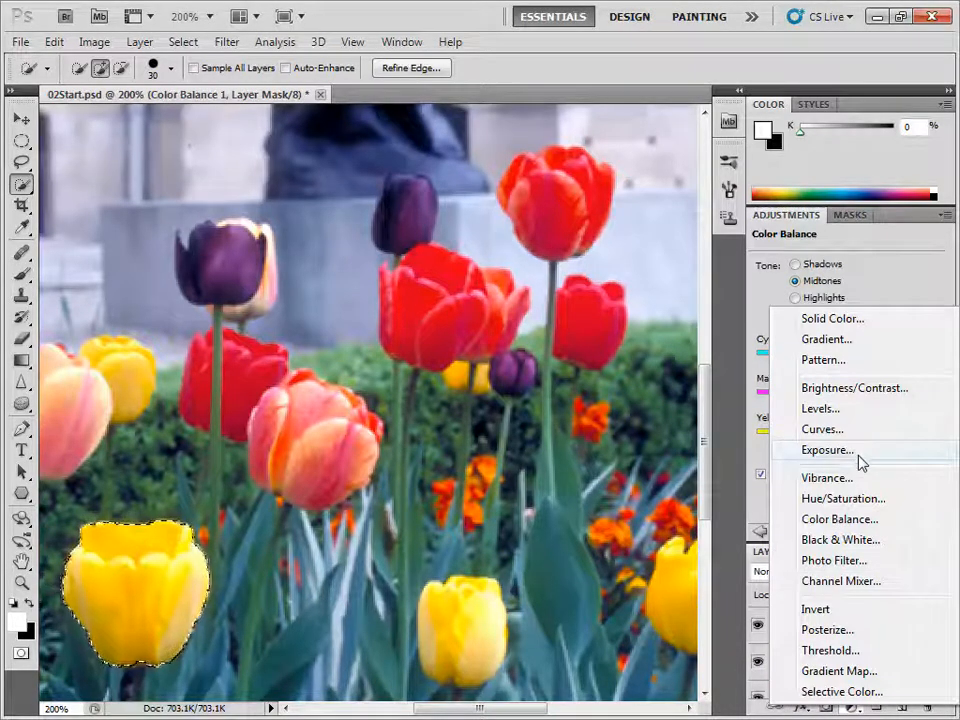
{"action": "left_click", "coordinate": [830, 503]}
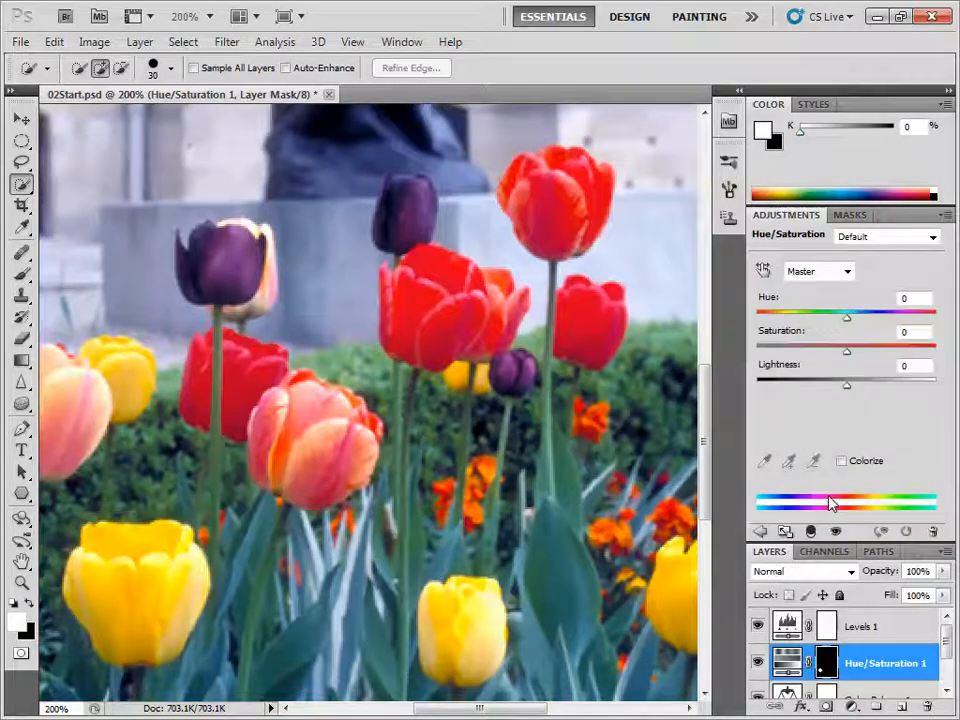
{"action": "scroll", "coordinate": [640, 425], "scroll_direction": "down", "scroll_amount": 1}
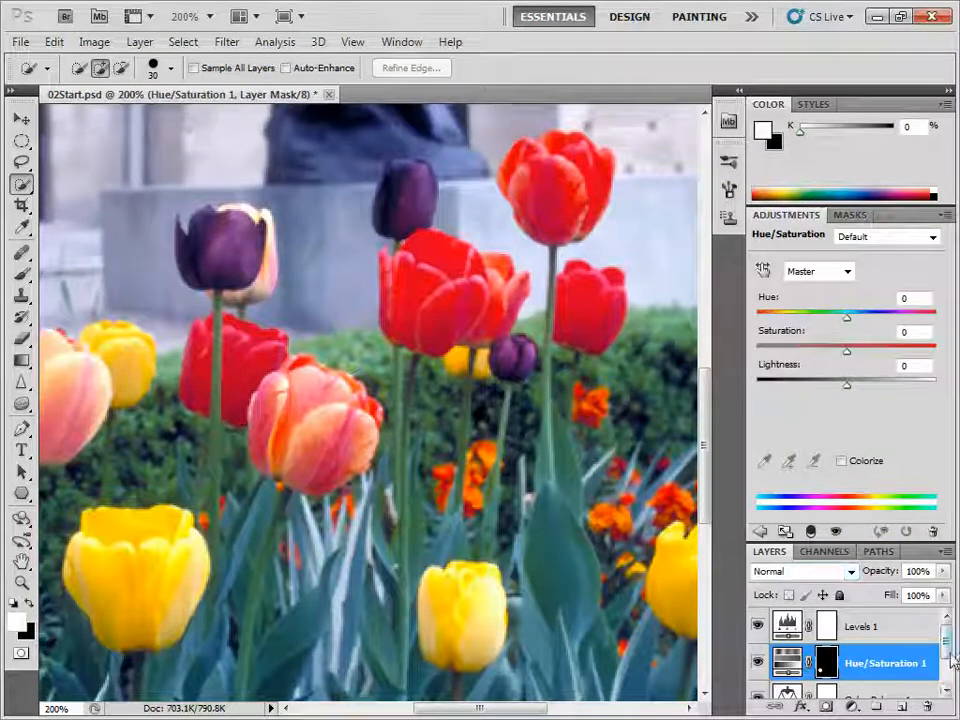
{"action": "scroll", "coordinate": [943, 624], "scroll_direction": "down", "scroll_amount": 1}
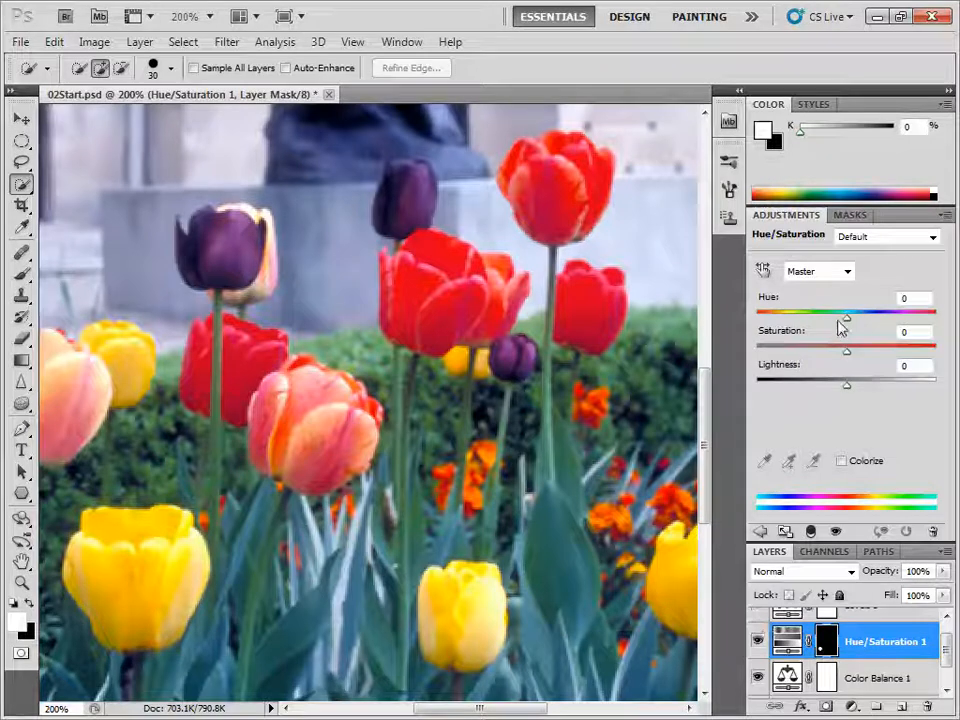
{"action": "left_click_drag", "start_coordinate": [844, 320], "coordinate": [806, 322]}
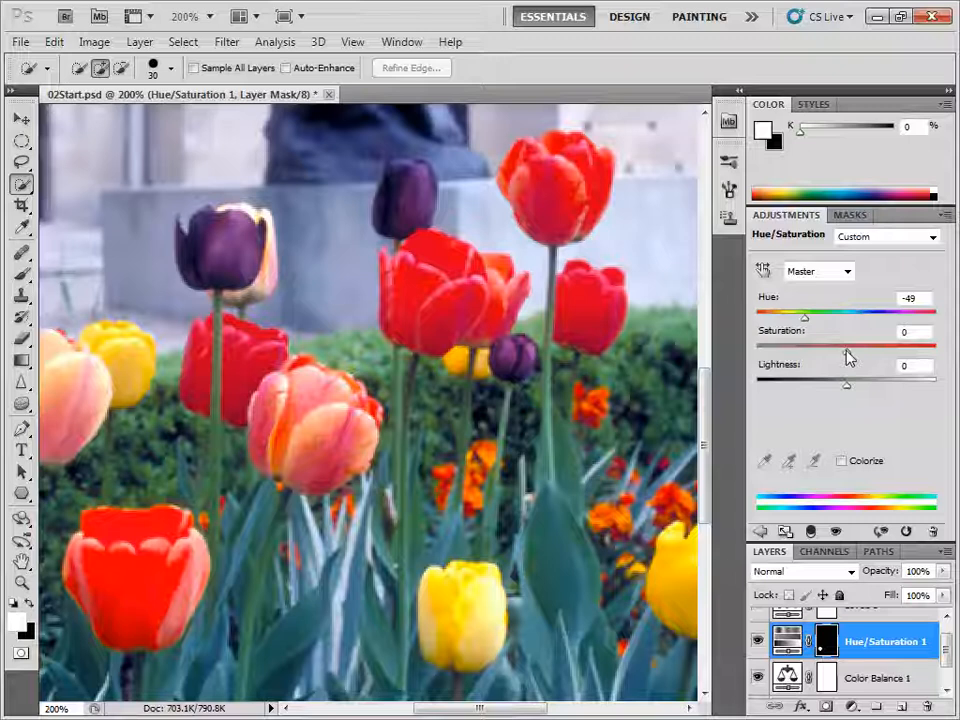
{"action": "left_click_drag", "start_coordinate": [846, 356], "coordinate": [819, 390]}
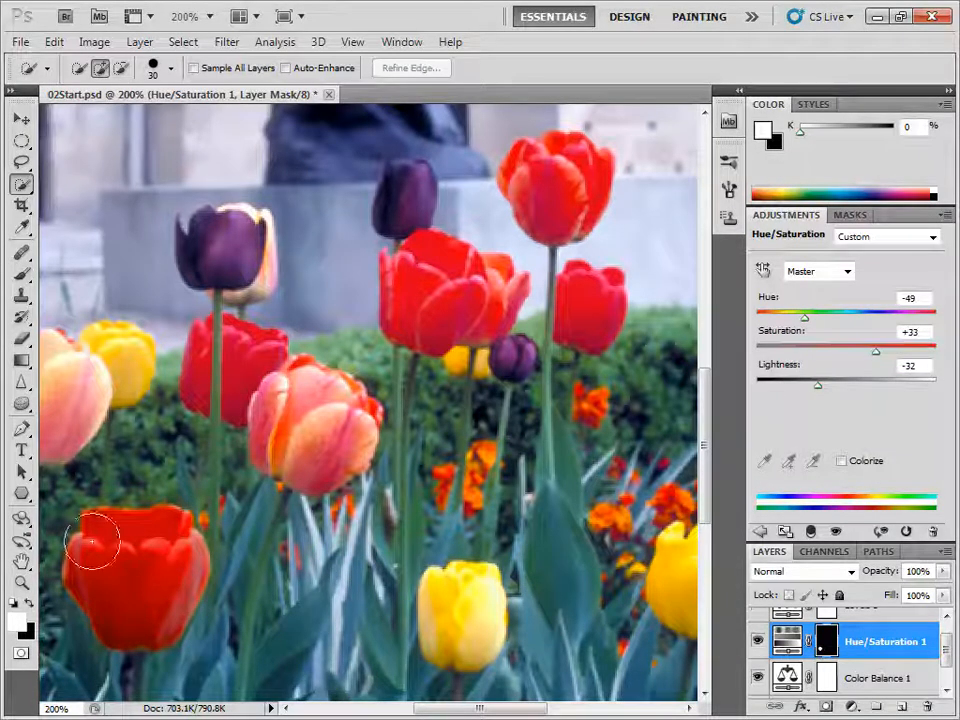
View the whole photo, read the remaining Dodge, Sponge and saving items in the Google Docs scoring guide, and return to Photoshop
{"action": "double_click", "coordinate": [21, 561]}
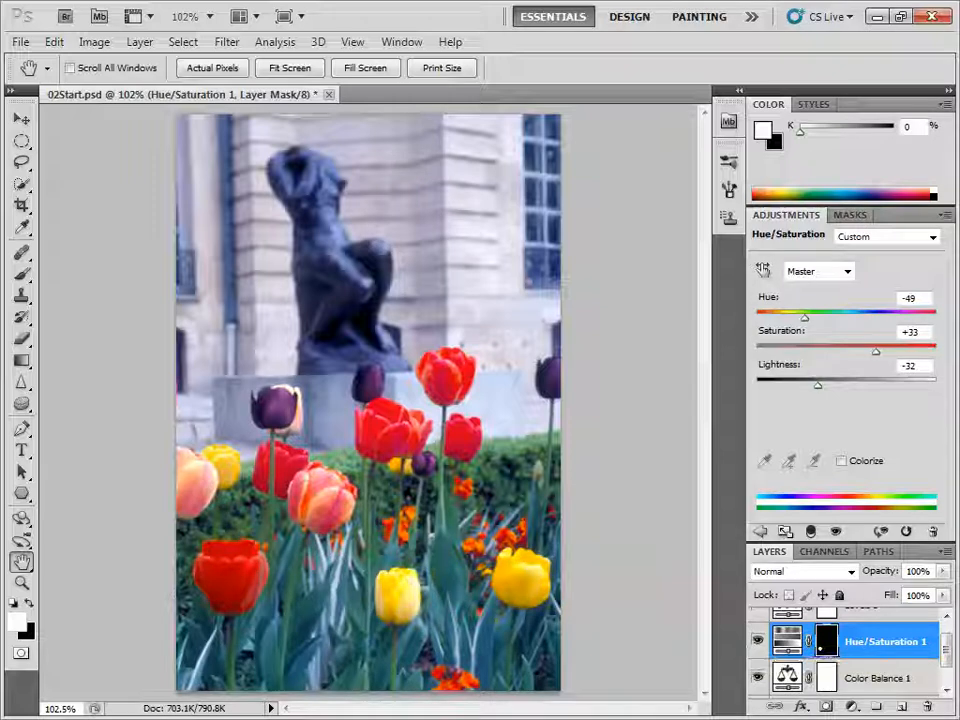
{"action": "left_click_drag", "start_coordinate": [959, 140], "coordinate": [601, 69]}
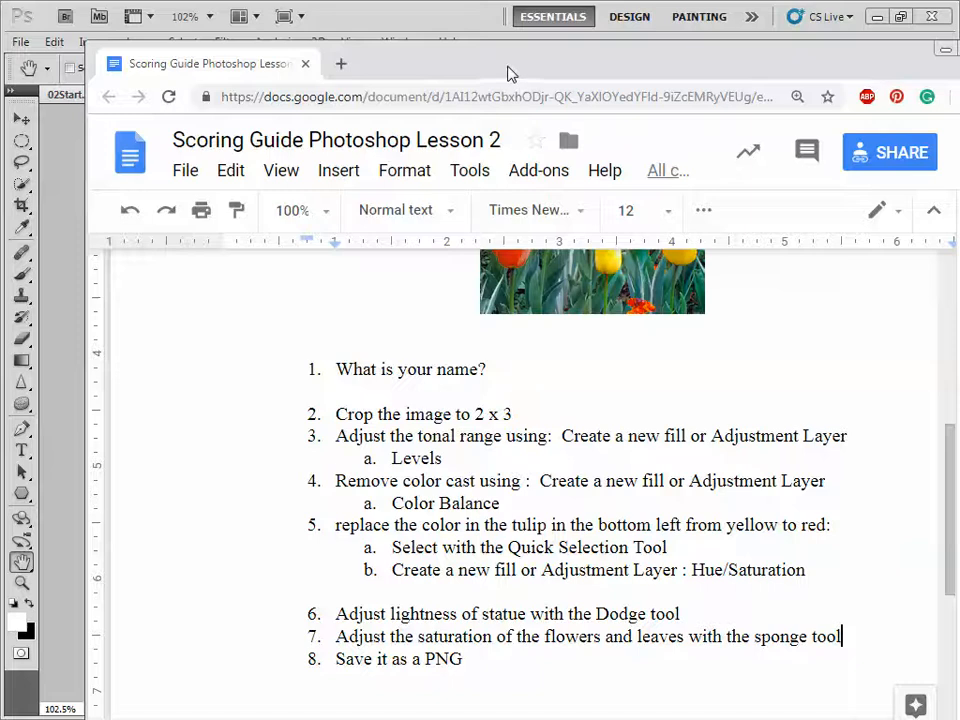
{"action": "left_click_drag", "start_coordinate": [508, 68], "coordinate": [959, 68]}
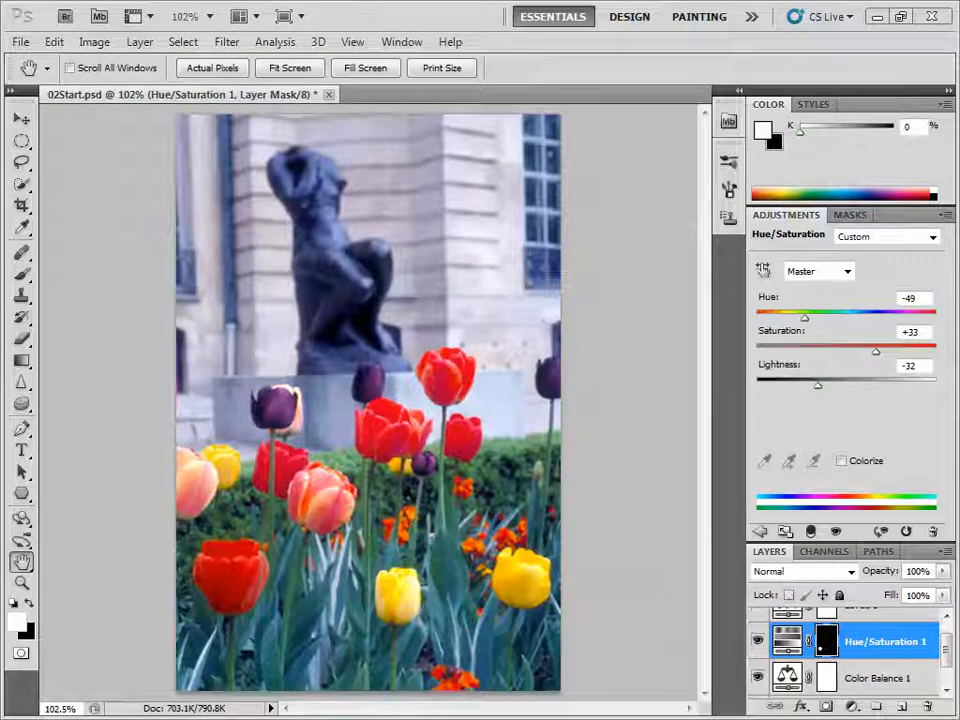
Set up the Dodge tool with range Highlights, 18% exposure and a 17 px brush at 44% hardness
{"action": "left_click", "coordinate": [22, 405]}
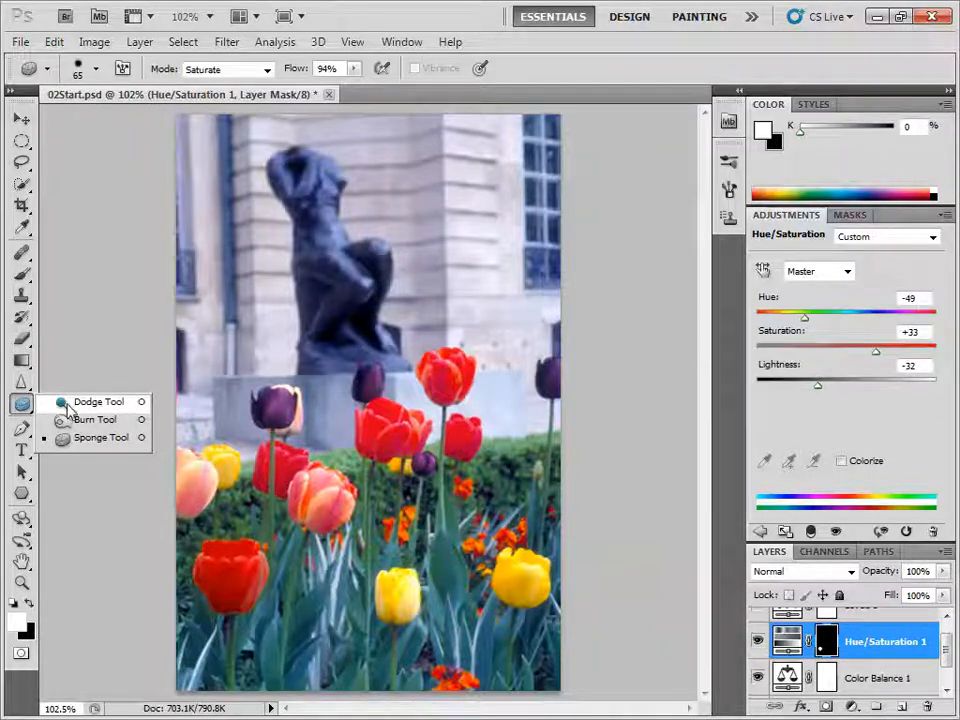
{"action": "left_click", "coordinate": [62, 401]}
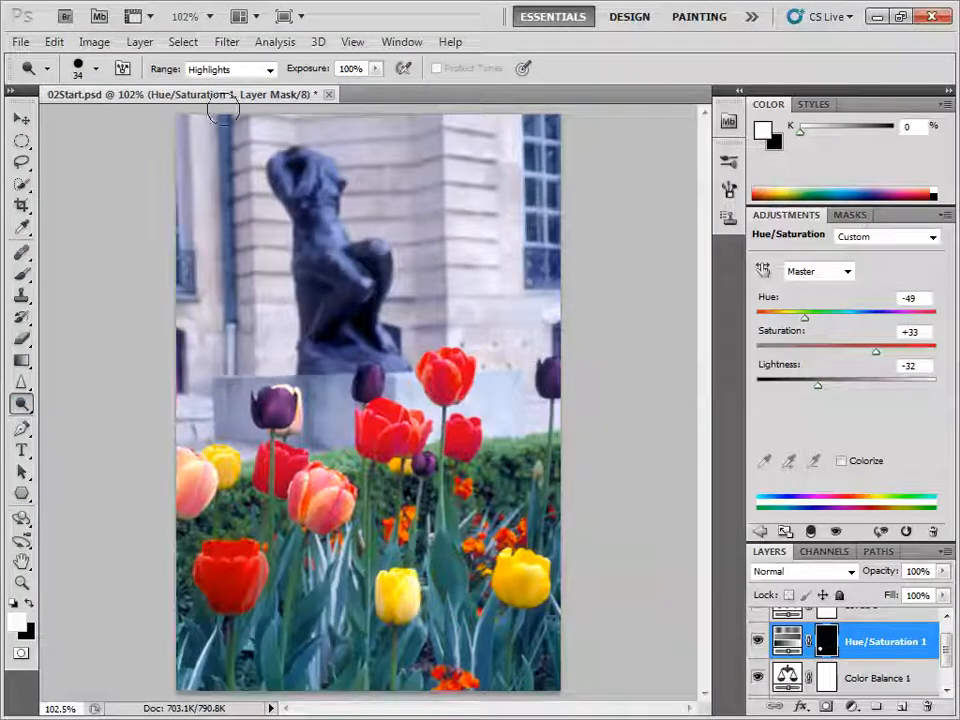
{"action": "left_click", "coordinate": [208, 69]}
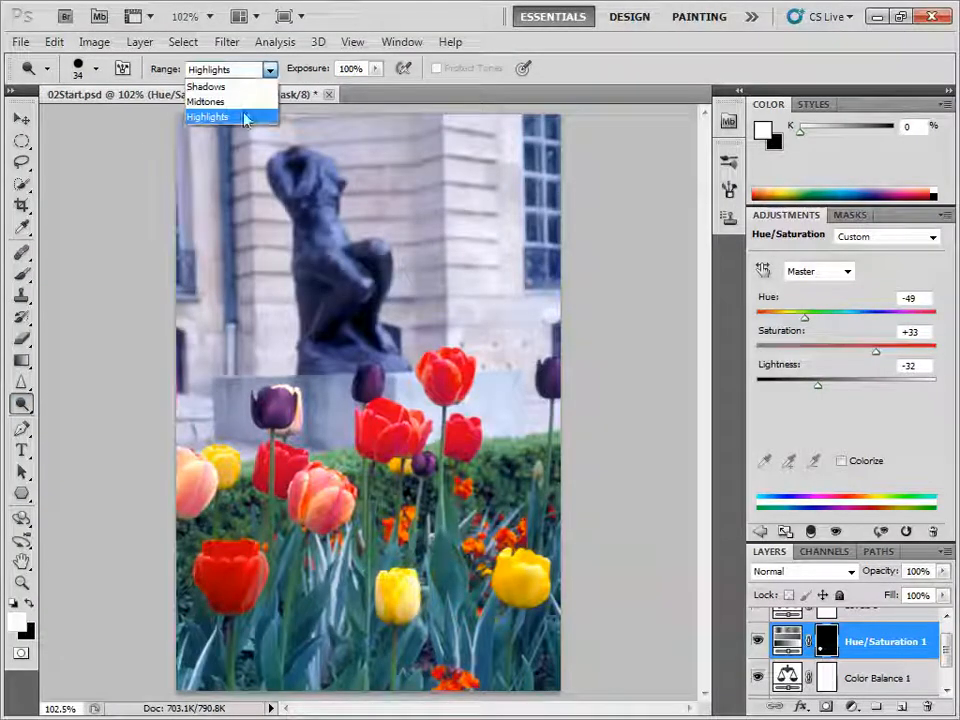
{"action": "left_click", "coordinate": [240, 116]}
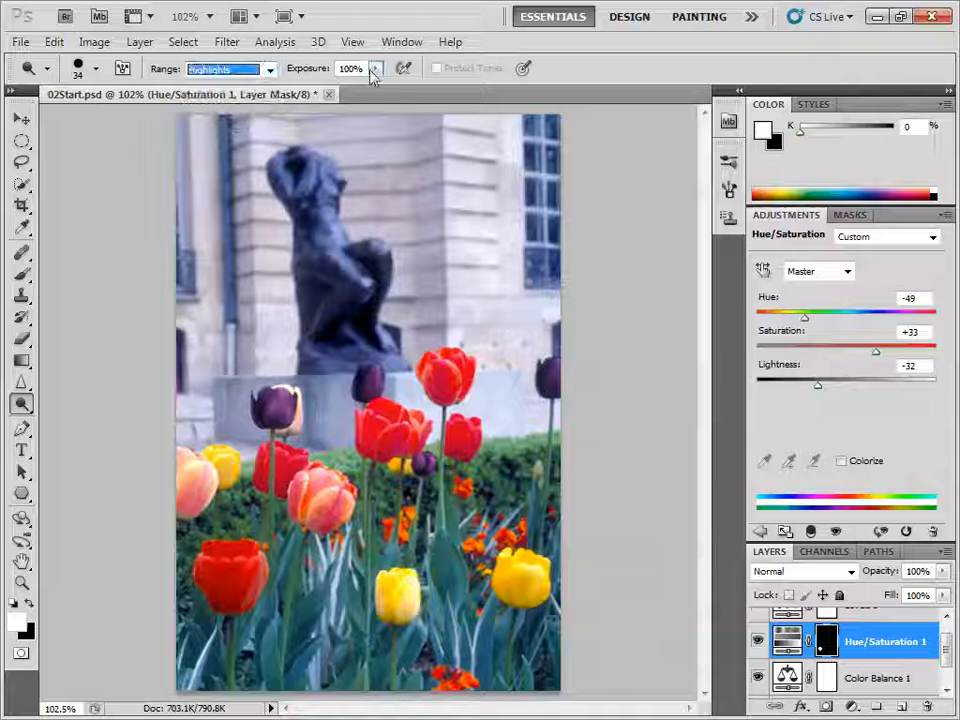
{"action": "left_click_drag", "start_coordinate": [375, 69], "coordinate": [316, 97]}
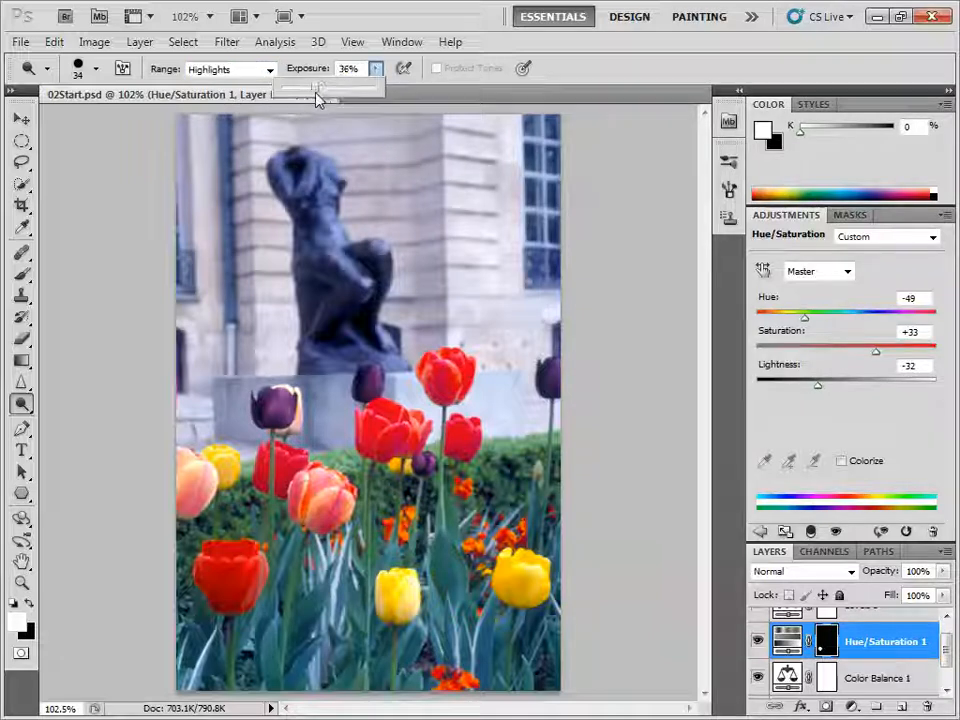
{"action": "left_click", "coordinate": [97, 70]}
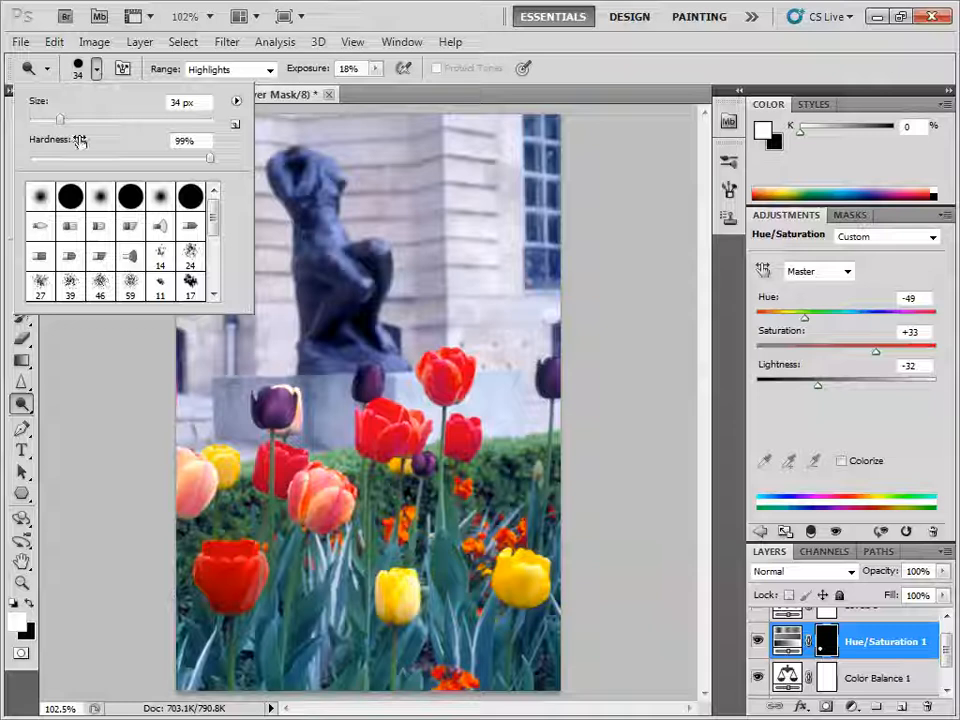
{"action": "left_click_drag", "start_coordinate": [210, 165], "coordinate": [112, 160]}
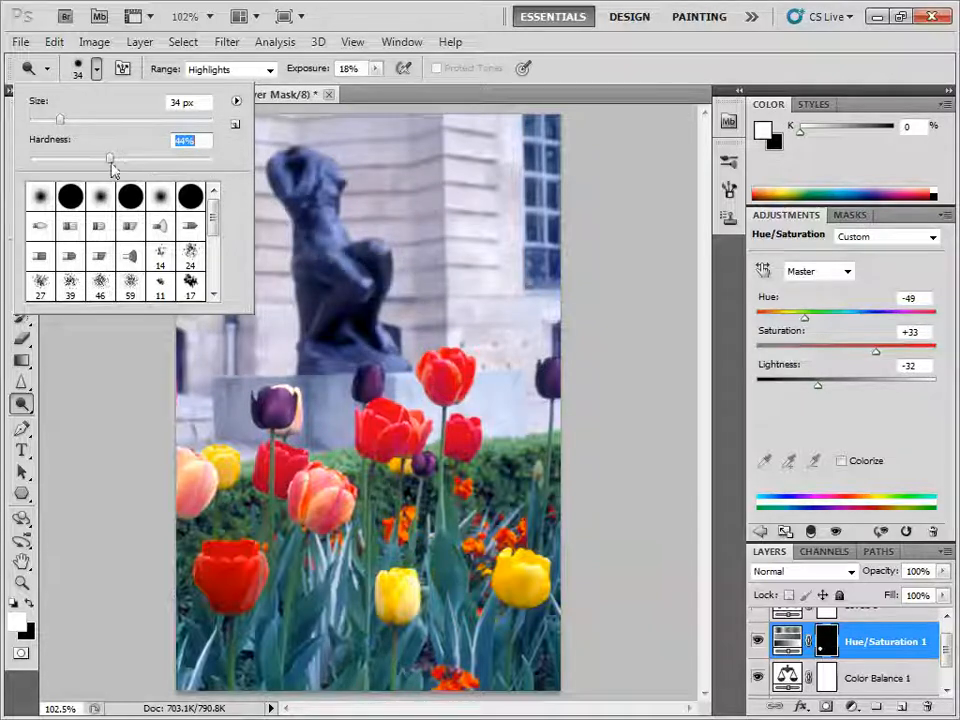
{"action": "left_click_drag", "start_coordinate": [61, 121], "coordinate": [46, 121]}
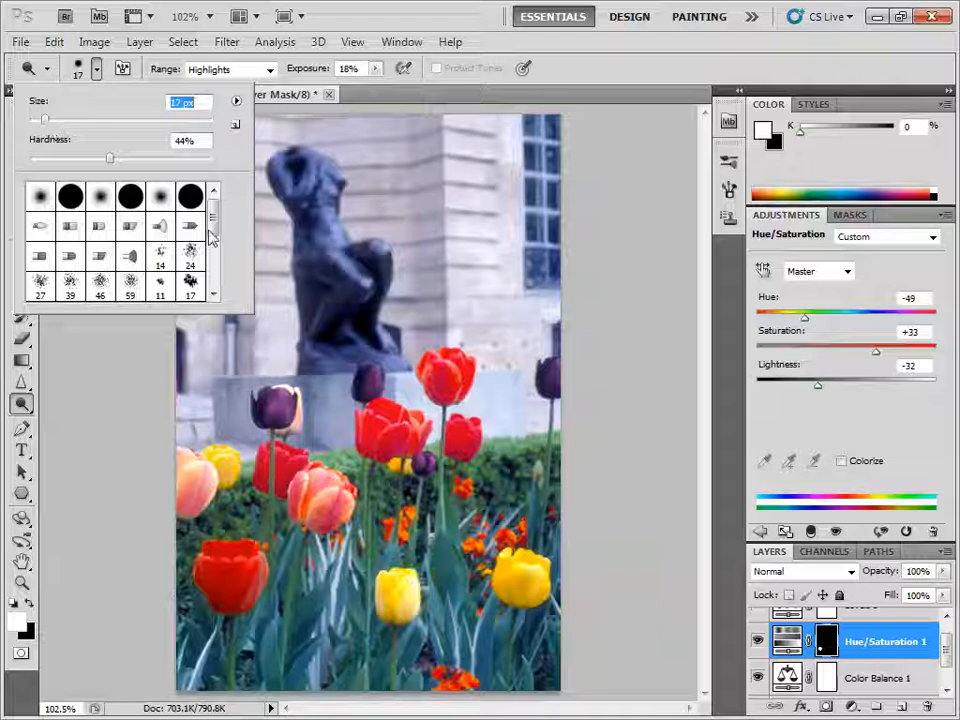
{"action": "left_click", "coordinate": [325, 258]}
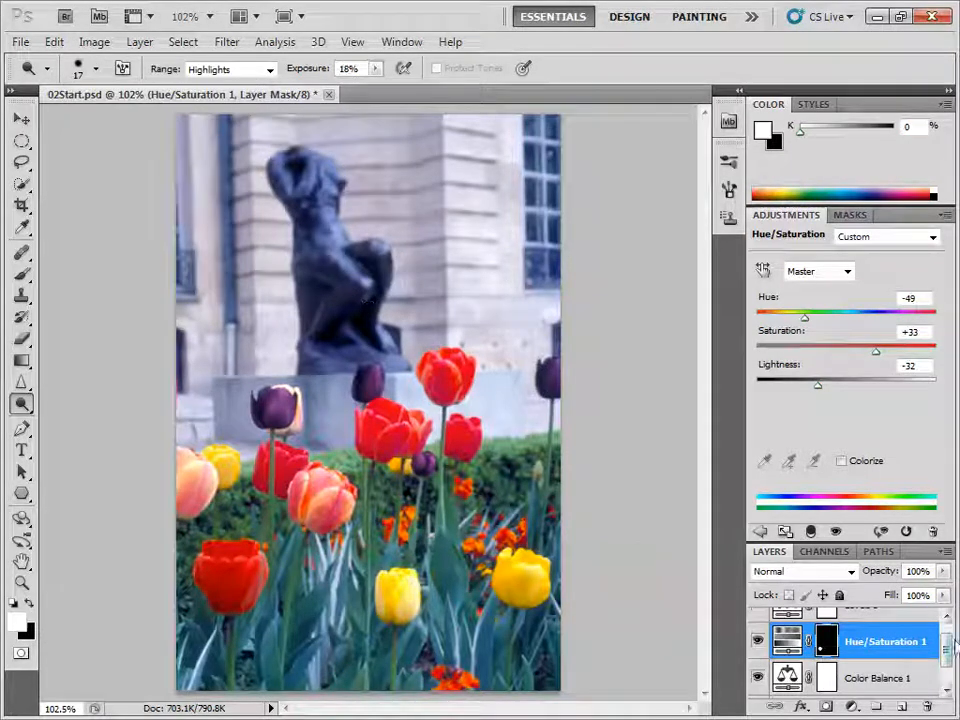
Try dodging the highlights on the statue's torso and arm on Layer 0, and undo the strokes
{"action": "left_click_drag", "start_coordinate": [947, 654], "coordinate": [947, 645]}
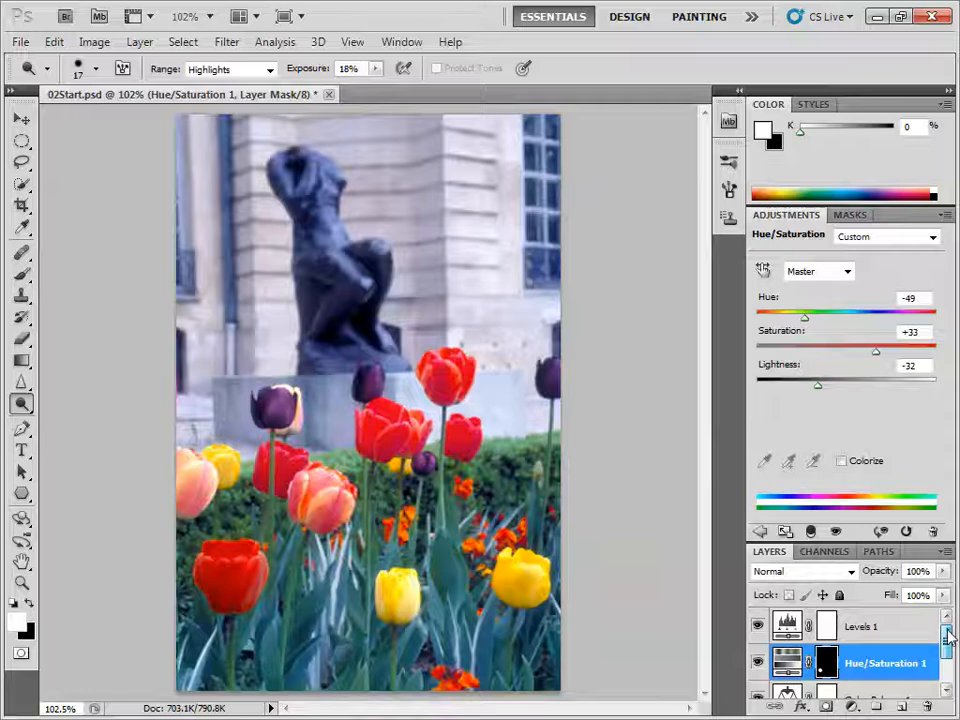
{"action": "left_click", "coordinate": [857, 634]}
{"action": "left_click", "coordinate": [857, 675]}
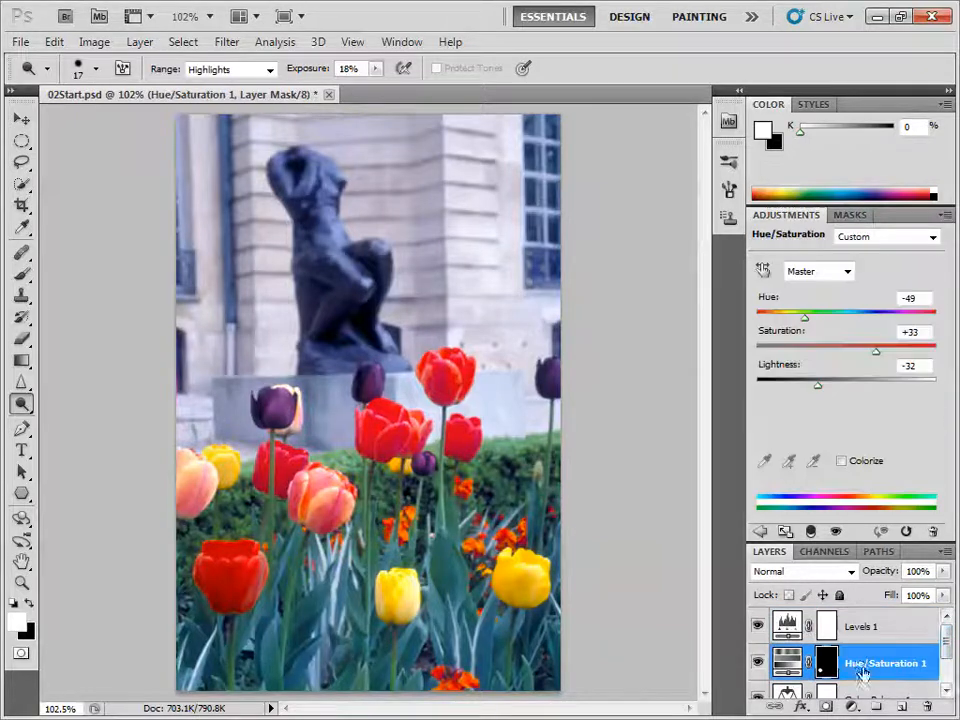
{"action": "left_click_drag", "start_coordinate": [949, 639], "coordinate": [945, 671]}
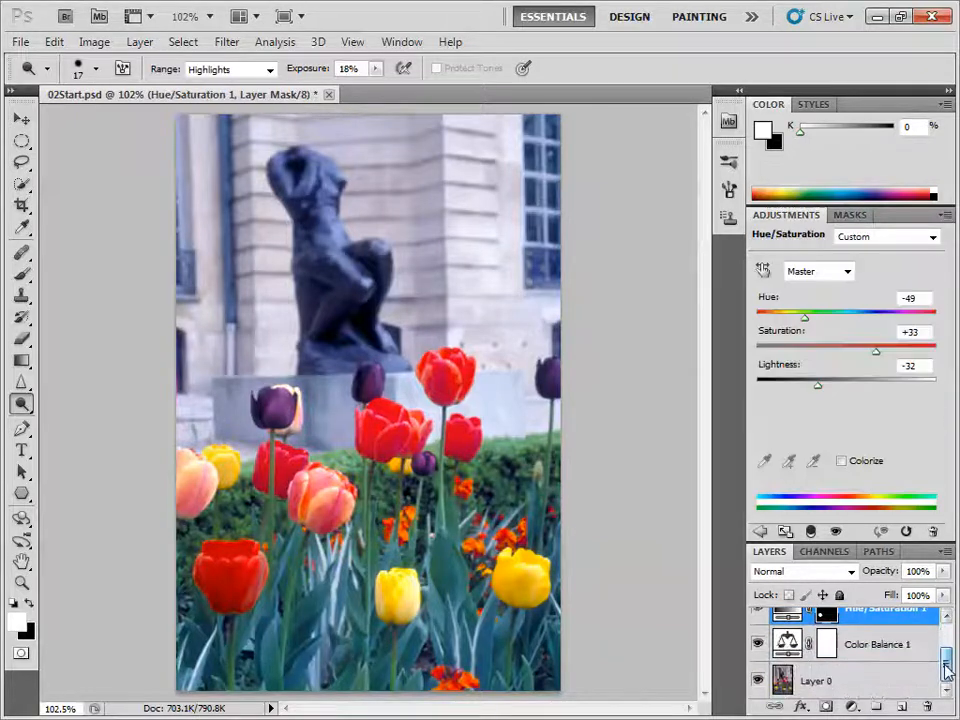
{"action": "left_click", "coordinate": [832, 682]}
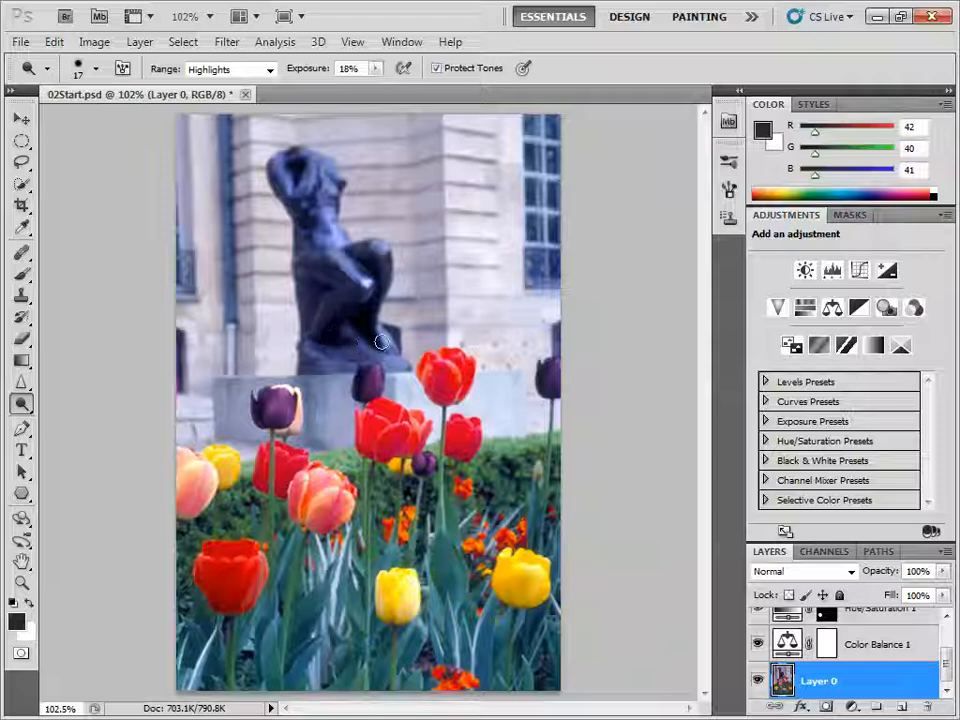
{"action": "left_click_drag", "start_coordinate": [370, 307], "coordinate": [340, 254]}
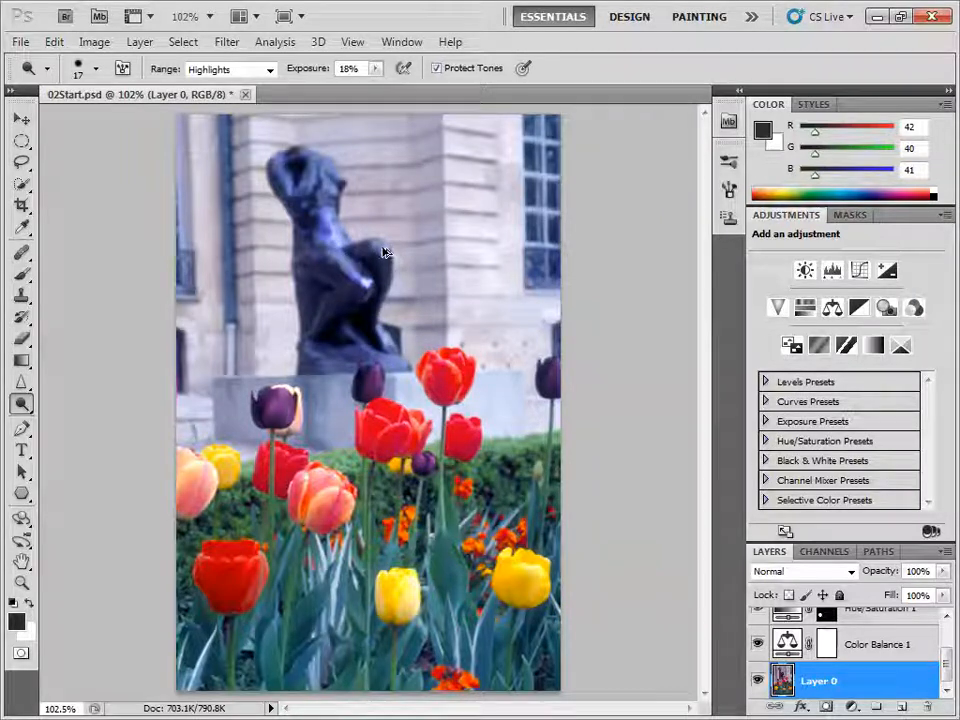
{"action": "key", "text": "ctrl+alt+z"}
{"action": "key", "text": "ctrl+alt+z"}
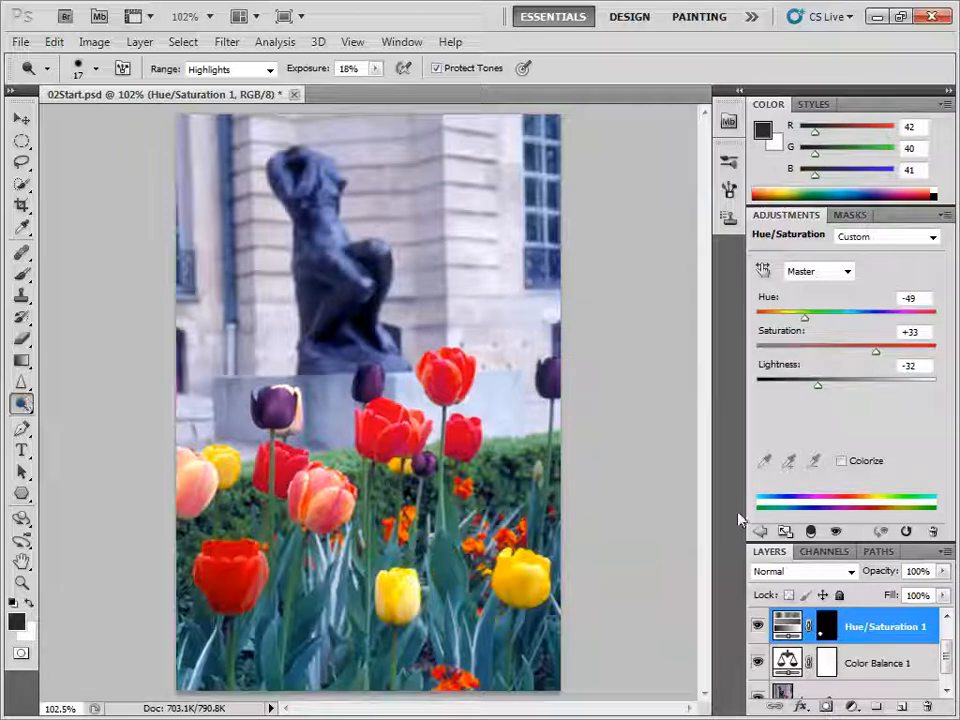
Lighten the highlights along the statue's body on Layer 0 with the Dodge tool
{"action": "scroll", "coordinate": [953, 668], "scroll_direction": "down", "scroll_amount": 1}
{"action": "left_click", "coordinate": [853, 681]}
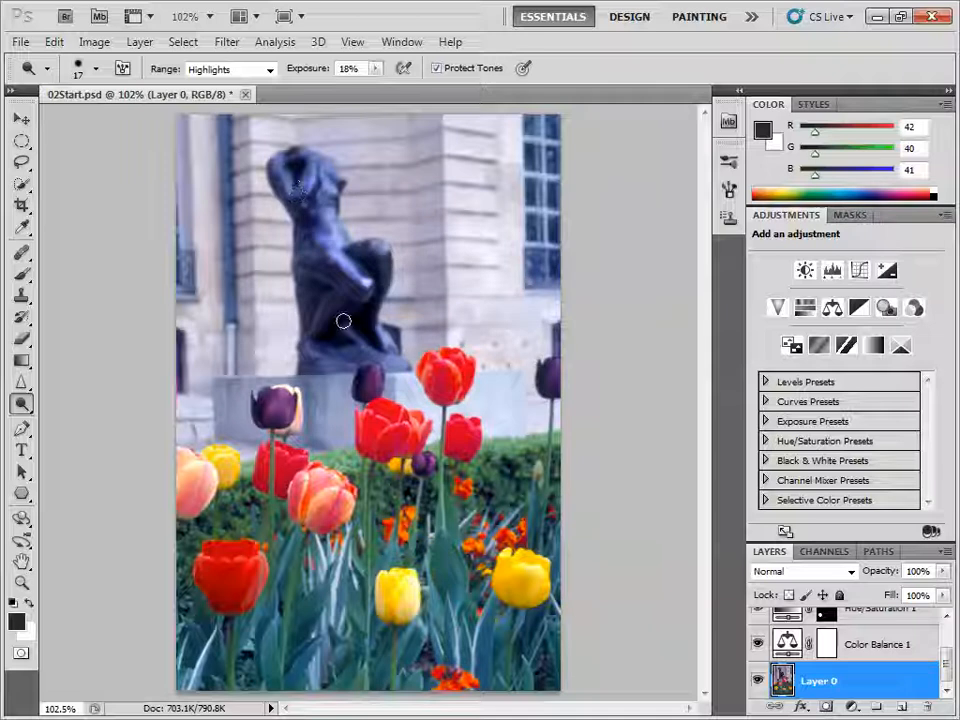
Try darkening the statue's upper body with the Burn tool, range Shadows at 50% exposure, and undo the stroke
{"action": "left_click", "coordinate": [26, 408]}
{"action": "left_click", "coordinate": [105, 425]}
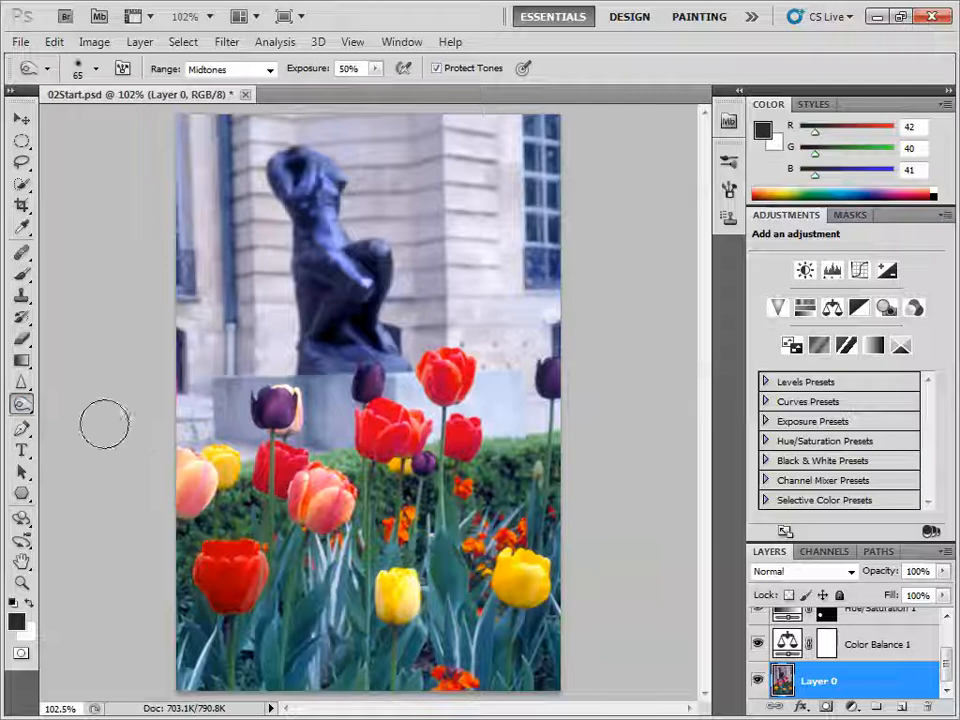
{"action": "left_click", "coordinate": [266, 70]}
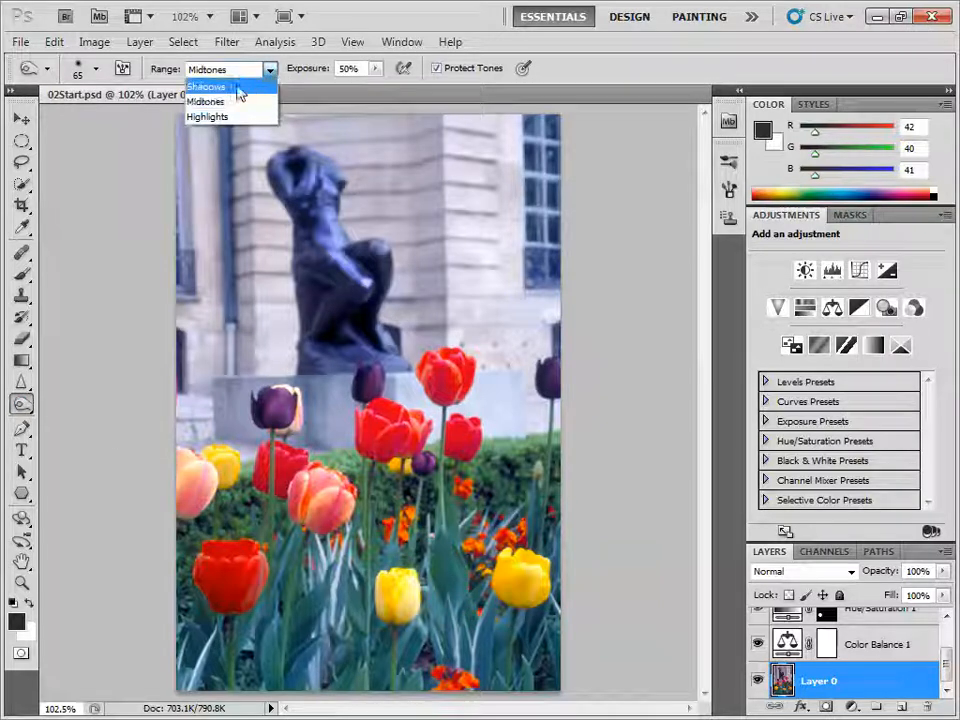
{"action": "left_click", "coordinate": [235, 87]}
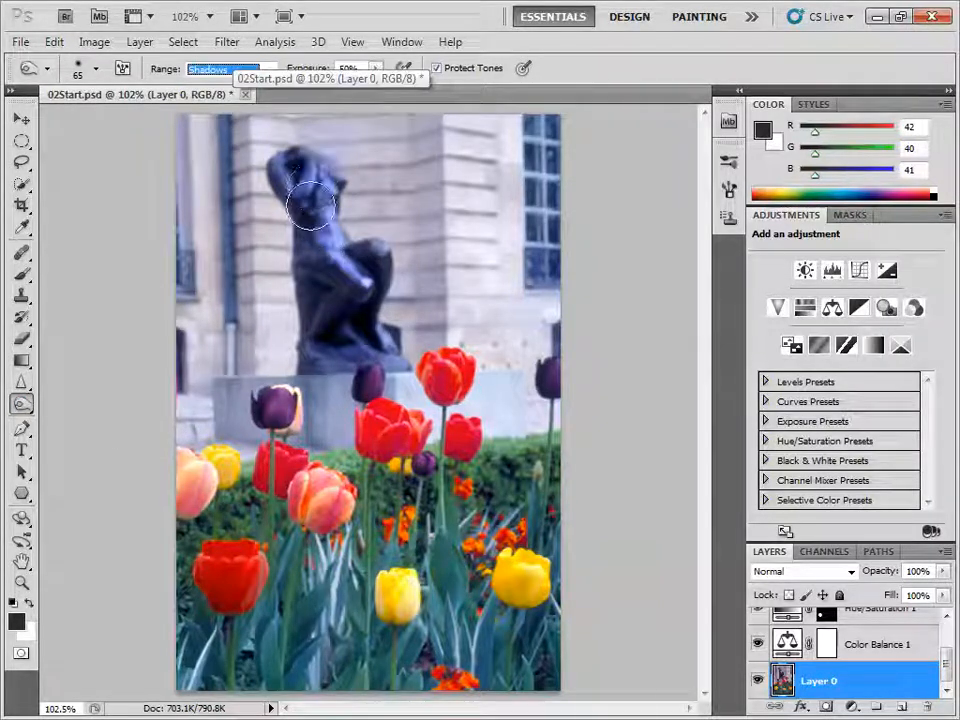
{"action": "mouse_move", "coordinate": [311, 208]}
{"action": "left_mouse_down"}
{"action": "mouse_move", "coordinate": [319, 257]}
{"action": "mouse_move", "coordinate": [343, 305]}
{"action": "mouse_move", "coordinate": [330, 235]}
{"action": "mouse_move", "coordinate": [402, 326]}
{"action": "mouse_move", "coordinate": [339, 221]}
{"action": "left_mouse_up"}
{"action": "key", "text": "ctrl+z"}
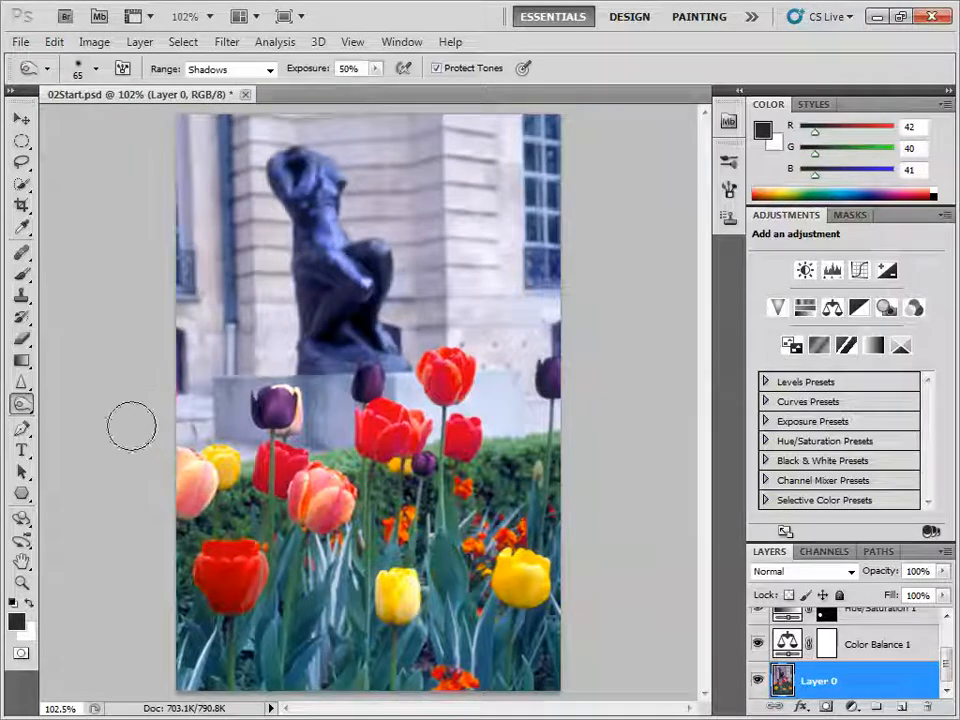
Try saturating the lower leaves and flowers on Layer 0 with the Sponge tool at 94% flow, and undo the last stroke
{"action": "left_click", "coordinate": [21, 403]}
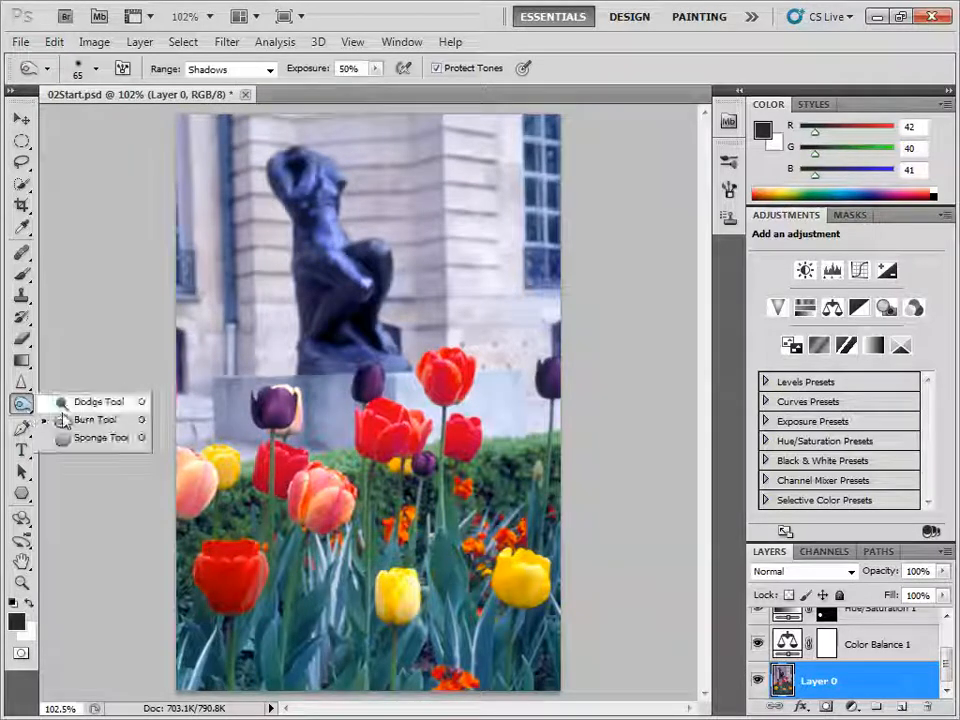
{"action": "left_click", "coordinate": [96, 437]}
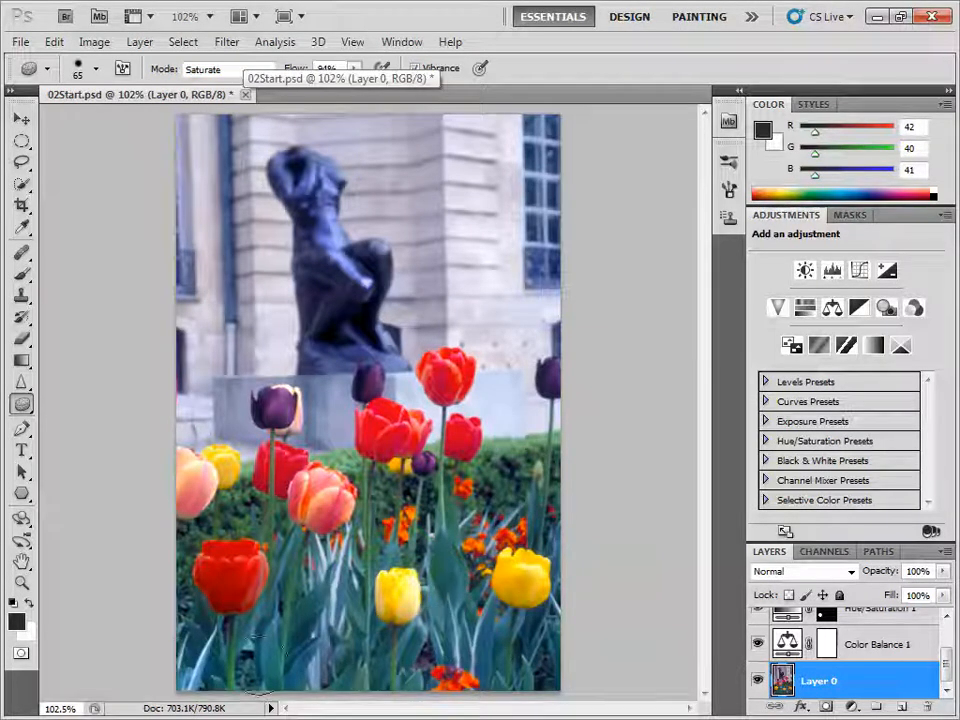
{"action": "mouse_move", "coordinate": [258, 663]}
{"action": "left_mouse_down"}
{"action": "mouse_move", "coordinate": [503, 645]}
{"action": "mouse_move", "coordinate": [187, 598]}
{"action": "mouse_move", "coordinate": [205, 563]}
{"action": "mouse_move", "coordinate": [589, 476]}
{"action": "mouse_move", "coordinate": [475, 460]}
{"action": "mouse_move", "coordinate": [330, 468]}
{"action": "mouse_move", "coordinate": [210, 497]}
{"action": "mouse_move", "coordinate": [309, 615]}
{"action": "left_mouse_up"}
{"action": "mouse_move", "coordinate": [487, 660]}
{"action": "left_mouse_down"}
{"action": "mouse_move", "coordinate": [466, 627]}
{"action": "mouse_move", "coordinate": [496, 553]}
{"action": "mouse_move", "coordinate": [538, 560]}
{"action": "left_mouse_up"}
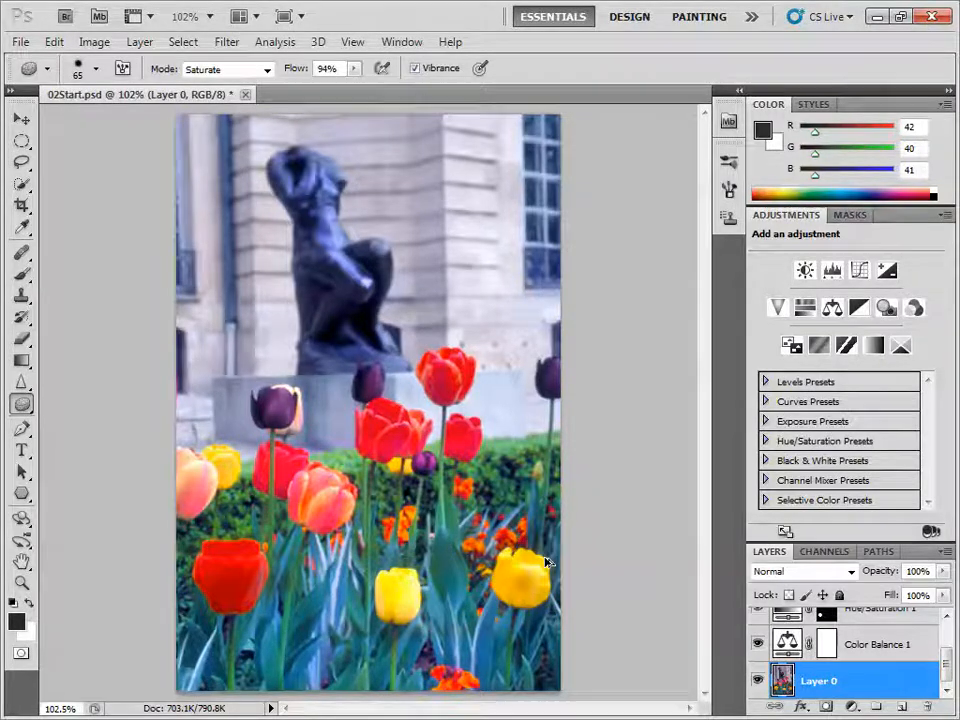
{"action": "key", "text": "ctrl+z"}
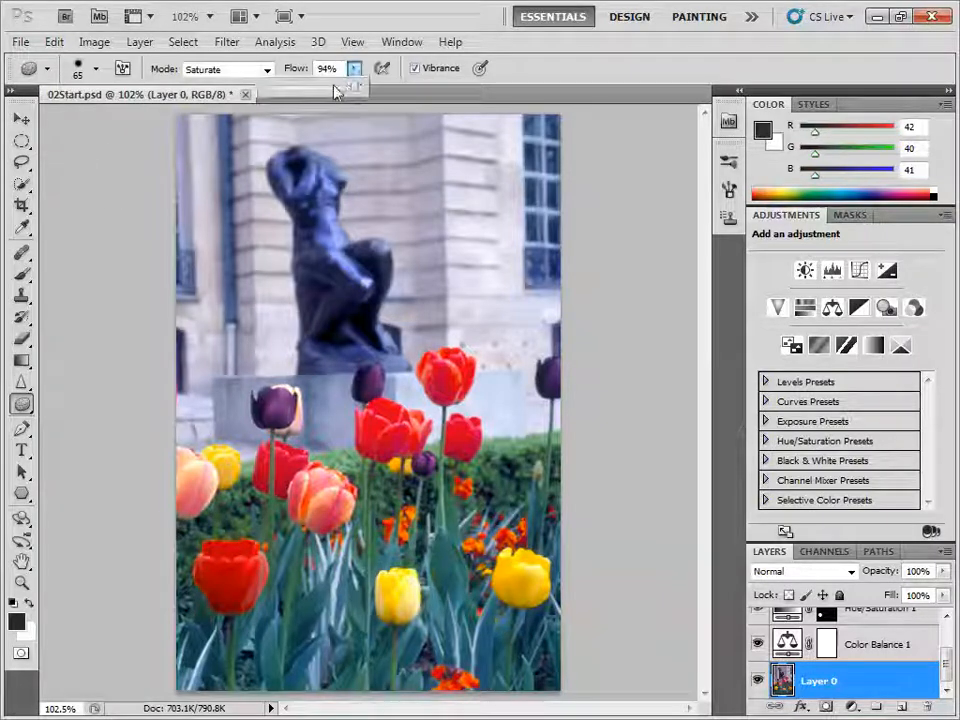
Saturate the lower leaves and flowers on Layer 0 with the Sponge tool at 53% flow, using a 65 px brush at 30% hardness
{"action": "left_click_drag", "start_coordinate": [335, 90], "coordinate": [315, 88]}
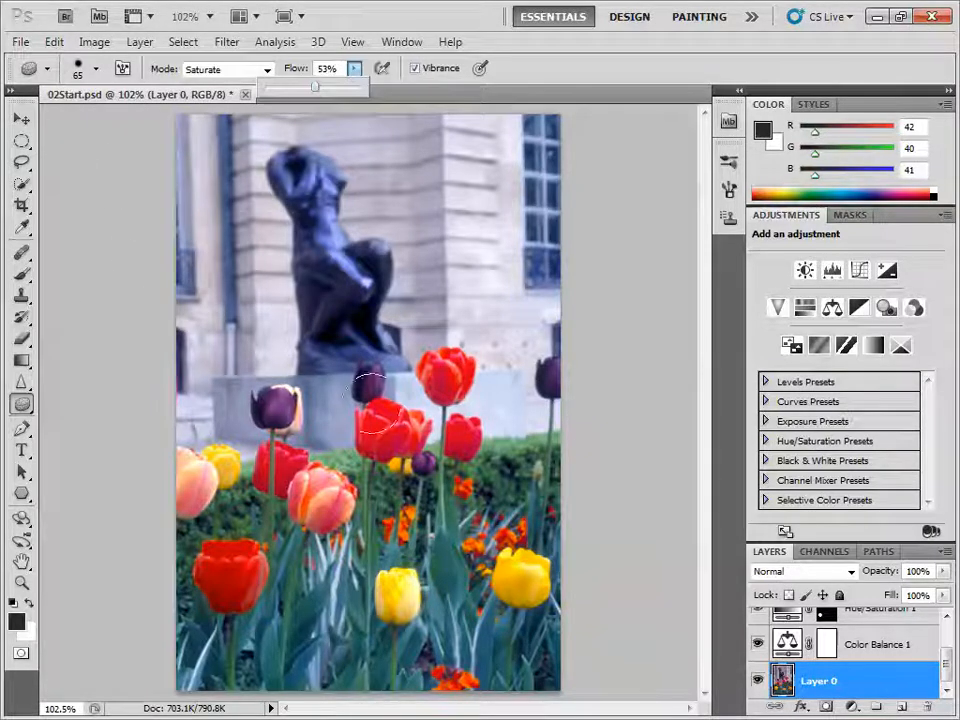
{"action": "left_click", "coordinate": [96, 69]}
{"action": "left_click_drag", "start_coordinate": [101, 159], "coordinate": [85, 158]}
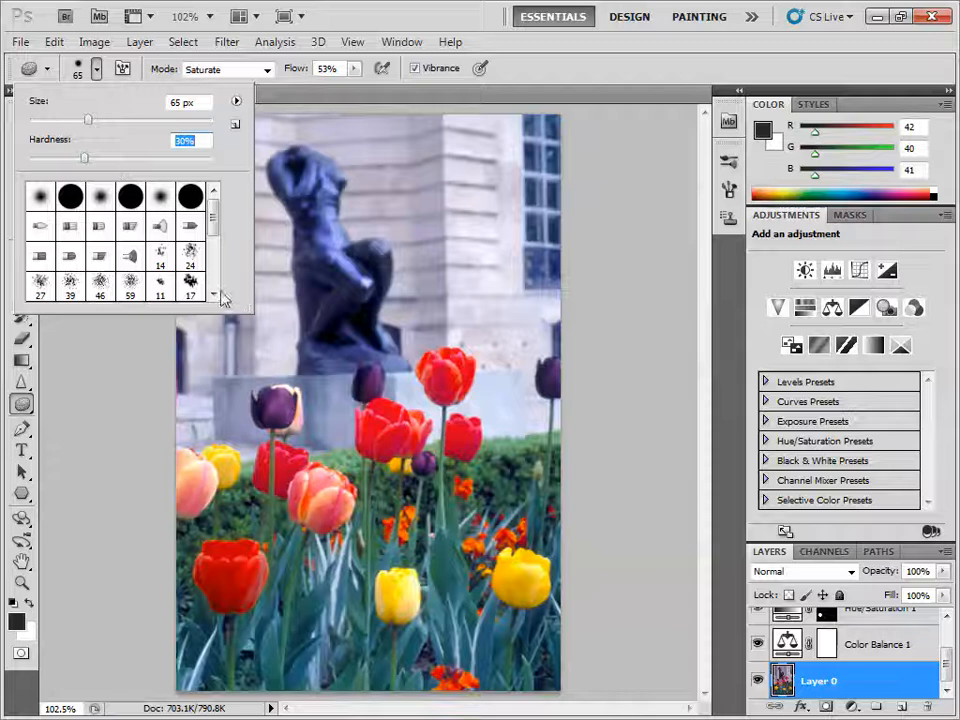
{"action": "mouse_move", "coordinate": [210, 643]}
{"action": "left_mouse_down"}
{"action": "mouse_move", "coordinate": [412, 673]}
{"action": "mouse_move", "coordinate": [520, 659]}
{"action": "mouse_move", "coordinate": [304, 641]}
{"action": "mouse_move", "coordinate": [213, 598]}
{"action": "mouse_move", "coordinate": [203, 531]}
{"action": "mouse_move", "coordinate": [210, 486]}
{"action": "mouse_move", "coordinate": [510, 482]}
{"action": "mouse_move", "coordinate": [534, 518]}
{"action": "mouse_move", "coordinate": [440, 554]}
{"action": "mouse_move", "coordinate": [505, 642]}
{"action": "mouse_move", "coordinate": [521, 669]}
{"action": "left_mouse_up"}
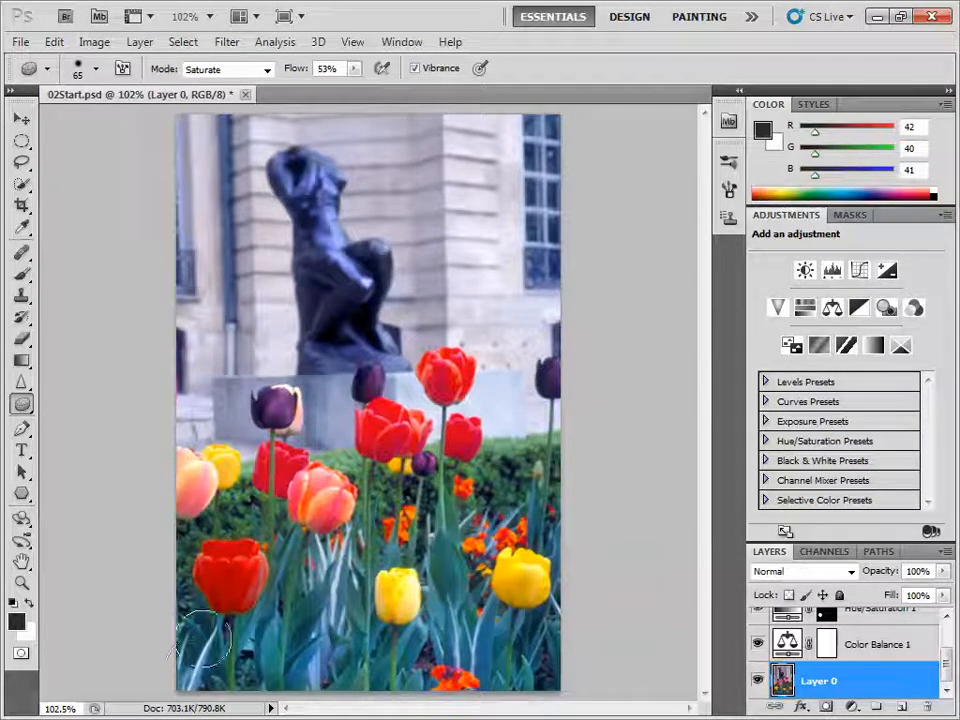
{"action": "left_click_drag", "start_coordinate": [204, 639], "coordinate": [219, 546]}
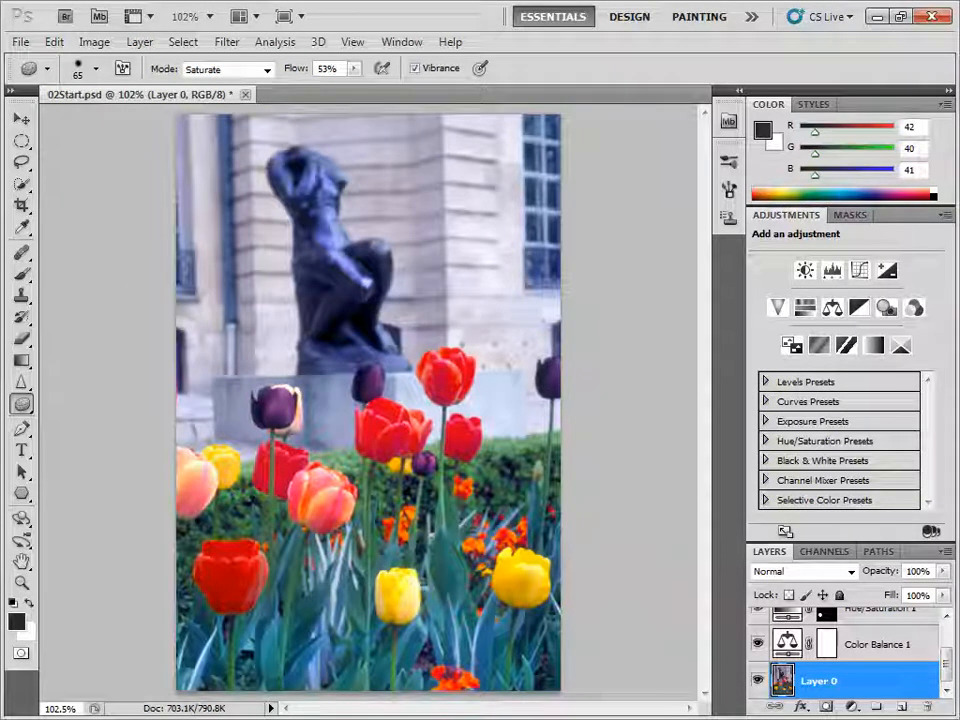
Check the task list in the Scoring Guide Photoshop Lesson 2 document in the browser and return to Photoshop
{"action": "left_click_drag", "start_coordinate": [959, 66], "coordinate": [618, 54]}
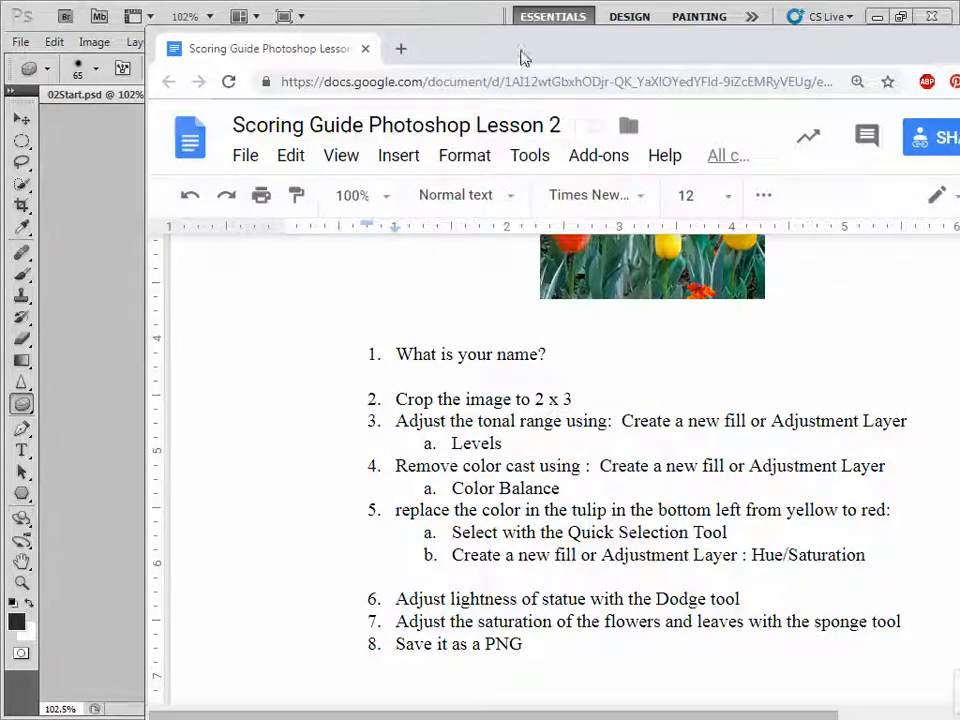
{"action": "left_click_drag", "start_coordinate": [524, 58], "coordinate": [959, 135]}
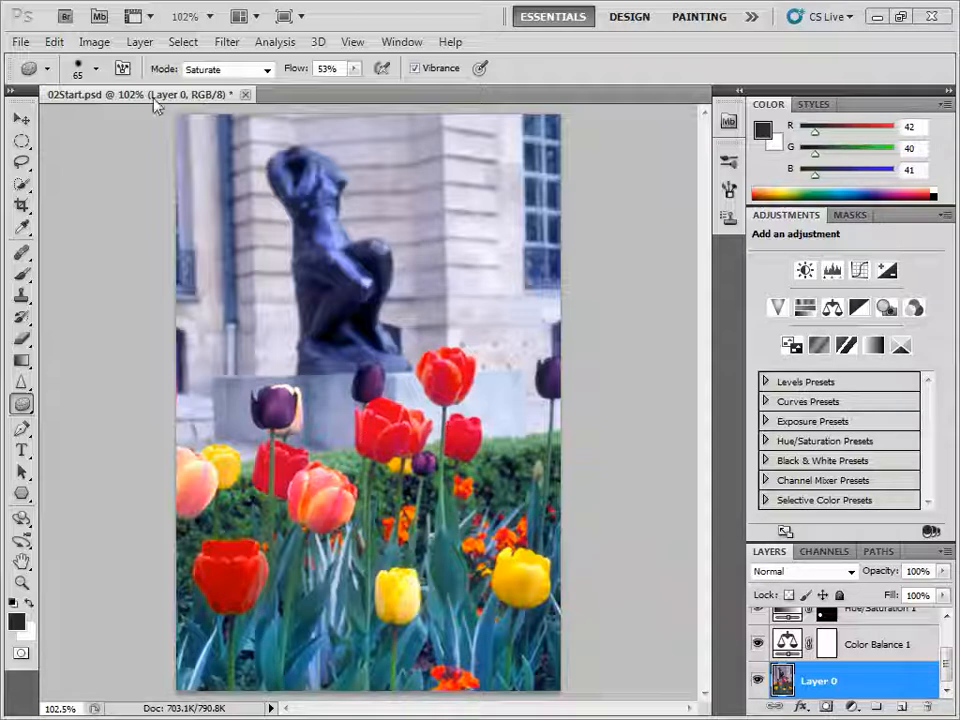
Save the document as 02Start.psd in CreativeComputer > raster Design Photoshop > Photoshop Lessons on the T: drive, replacing the existing file
{"action": "left_click", "coordinate": [21, 42]}
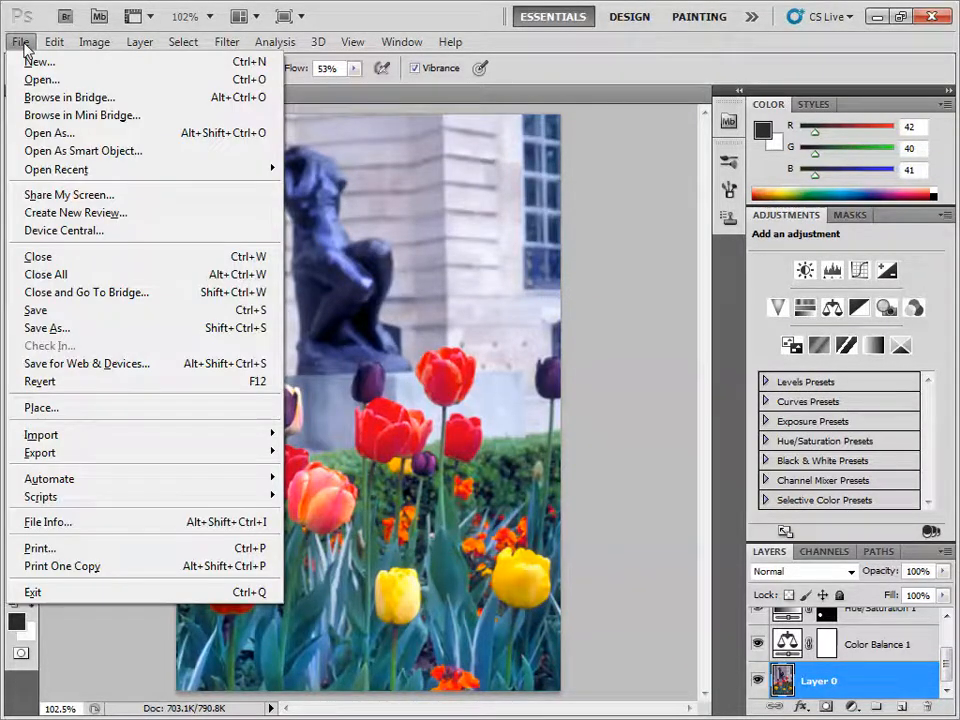
{"action": "left_click", "coordinate": [112, 328]}
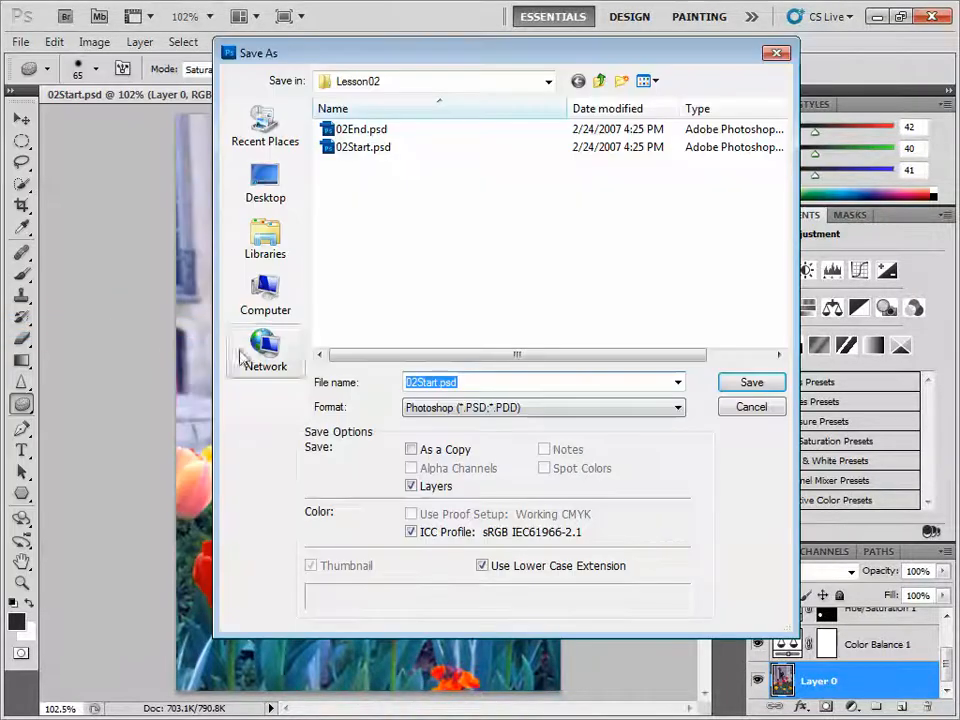
{"action": "left_click", "coordinate": [267, 309]}
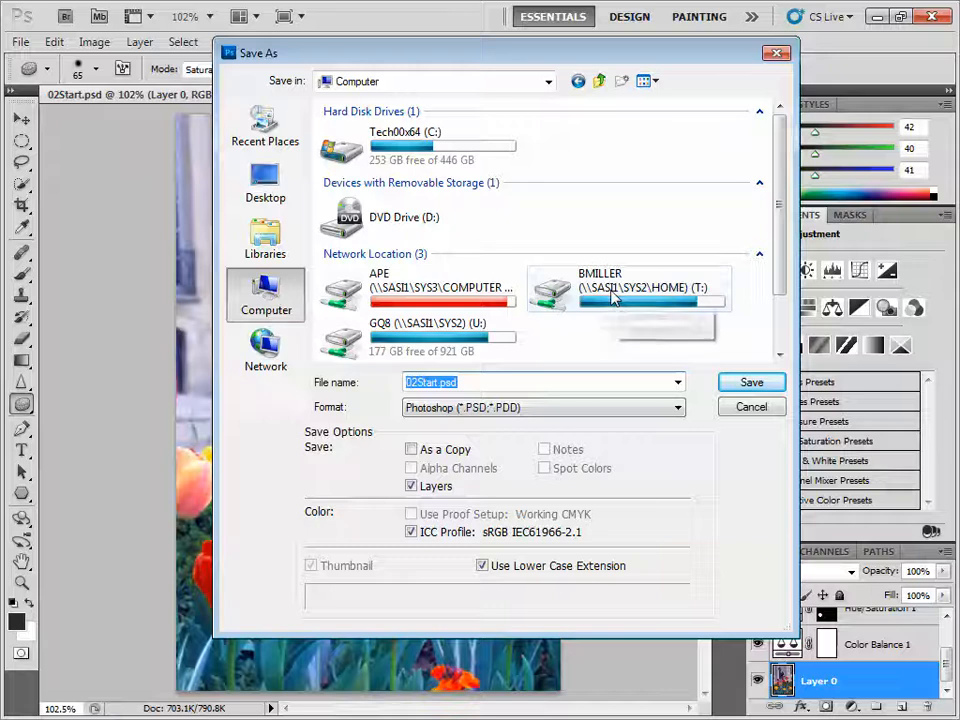
{"action": "left_click", "coordinate": [614, 296]}
{"action": "double_click", "coordinate": [614, 296]}
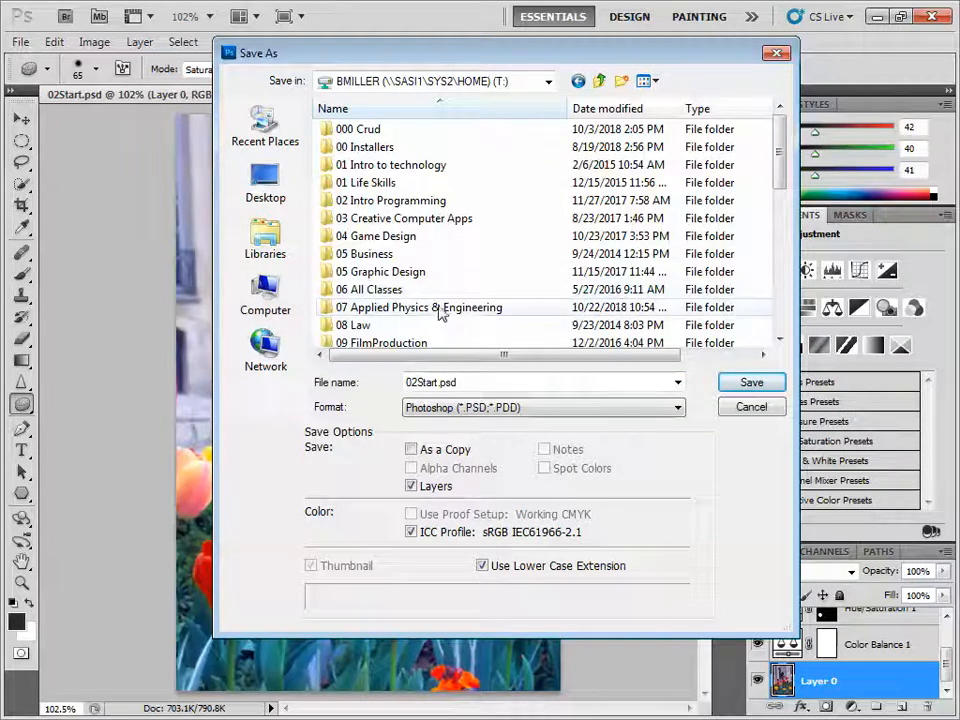
{"action": "scroll", "coordinate": [398, 248], "scroll_direction": "down", "scroll_amount": 2}
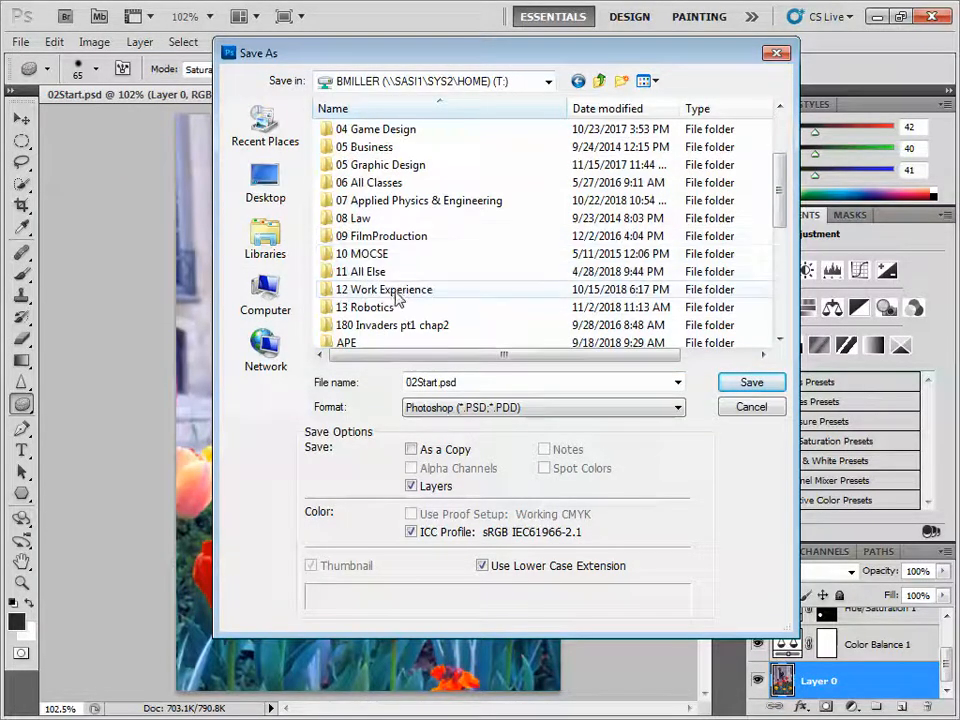
{"action": "scroll", "coordinate": [383, 263], "scroll_direction": "down", "scroll_amount": 2}
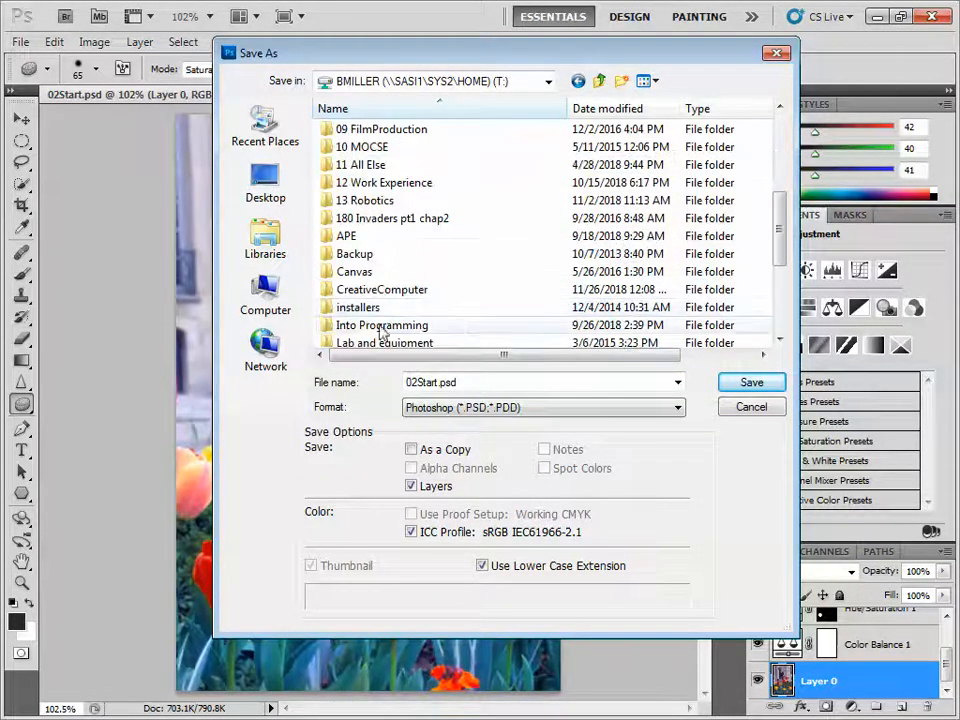
{"action": "double_click", "coordinate": [376, 289]}
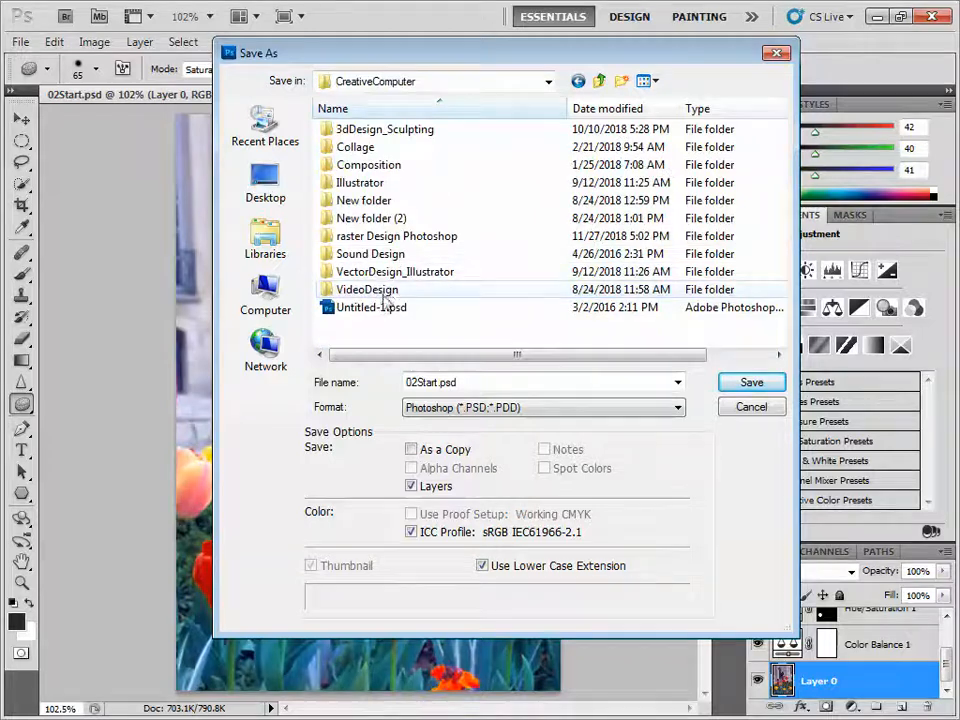
{"action": "double_click", "coordinate": [373, 238]}
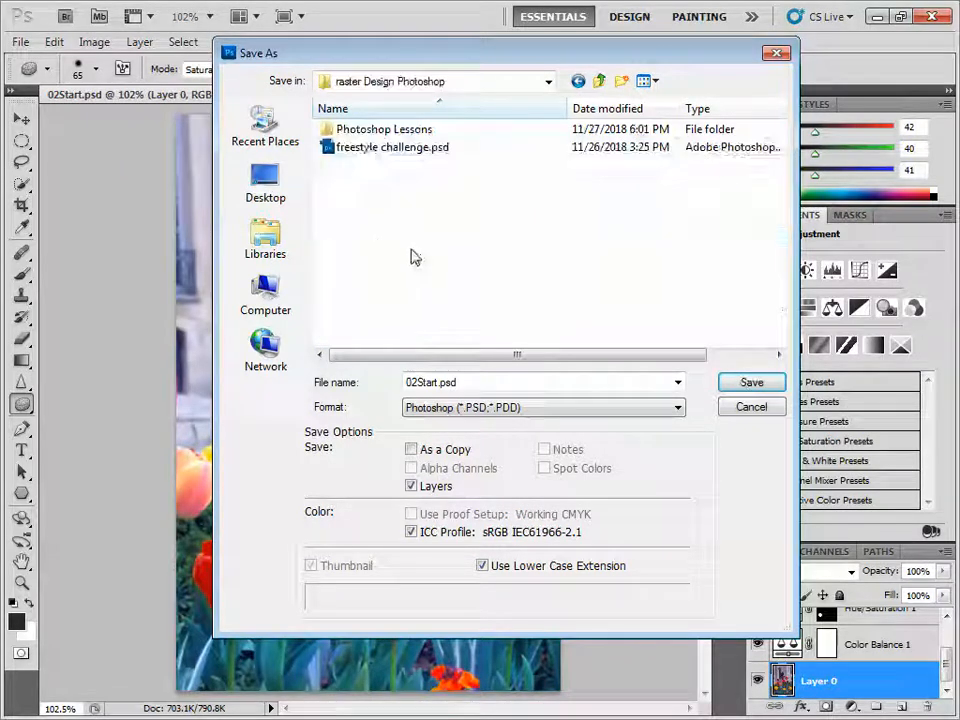
{"action": "double_click", "coordinate": [371, 131]}
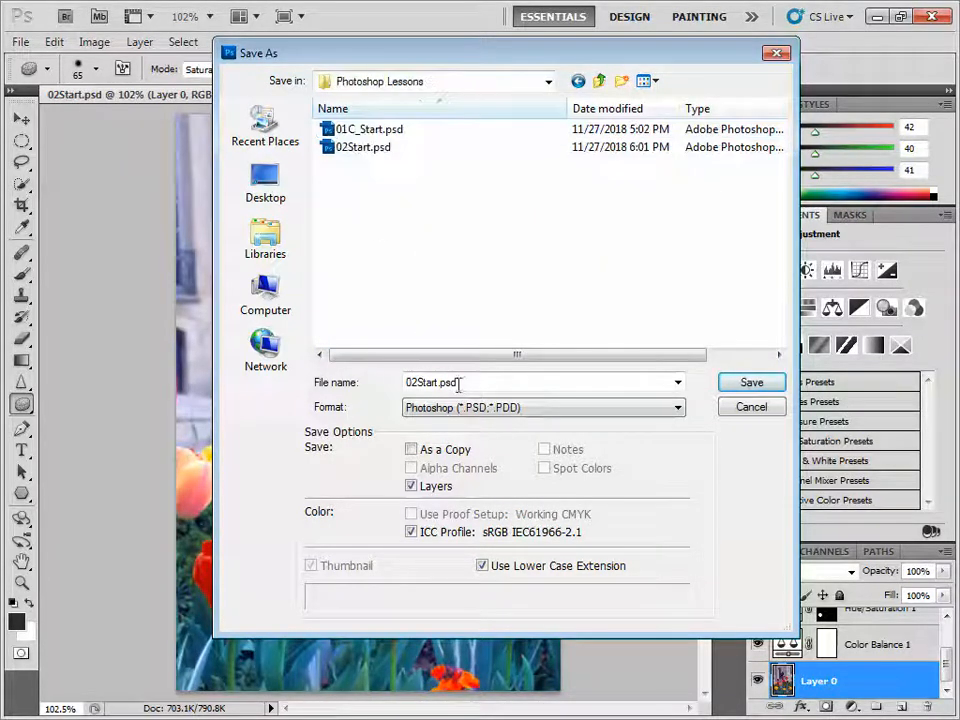
{"action": "left_click", "coordinate": [749, 384]}
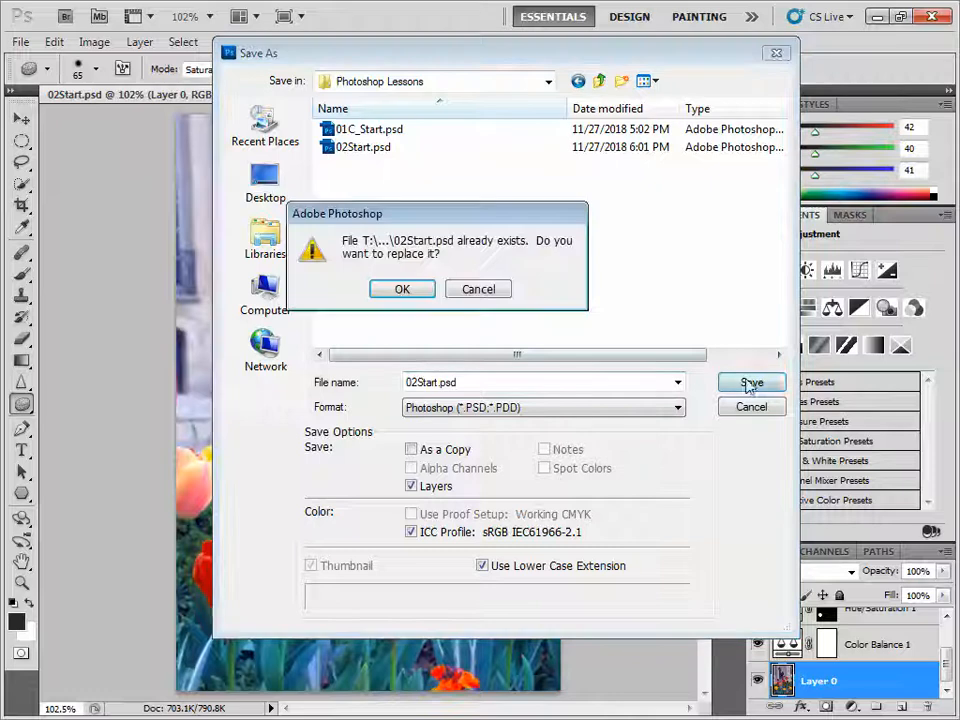
{"action": "left_click", "coordinate": [402, 290]}
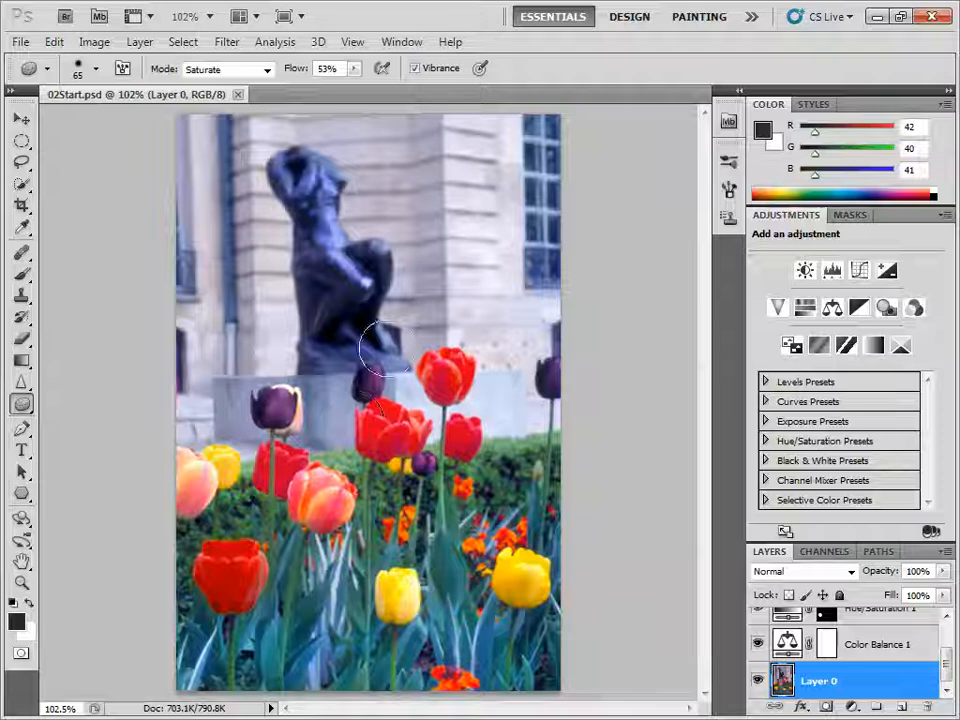
Start a Save for Web & Devices export of the photo with the format PNG-24
{"action": "left_click", "coordinate": [22, 42]}
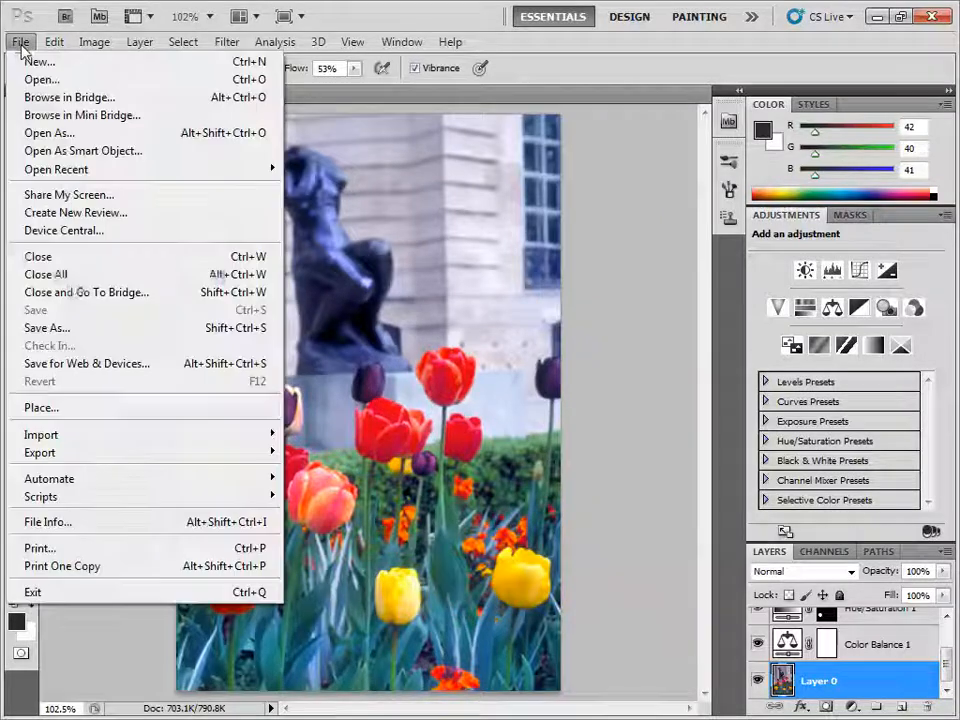
{"action": "left_click", "coordinate": [91, 366]}
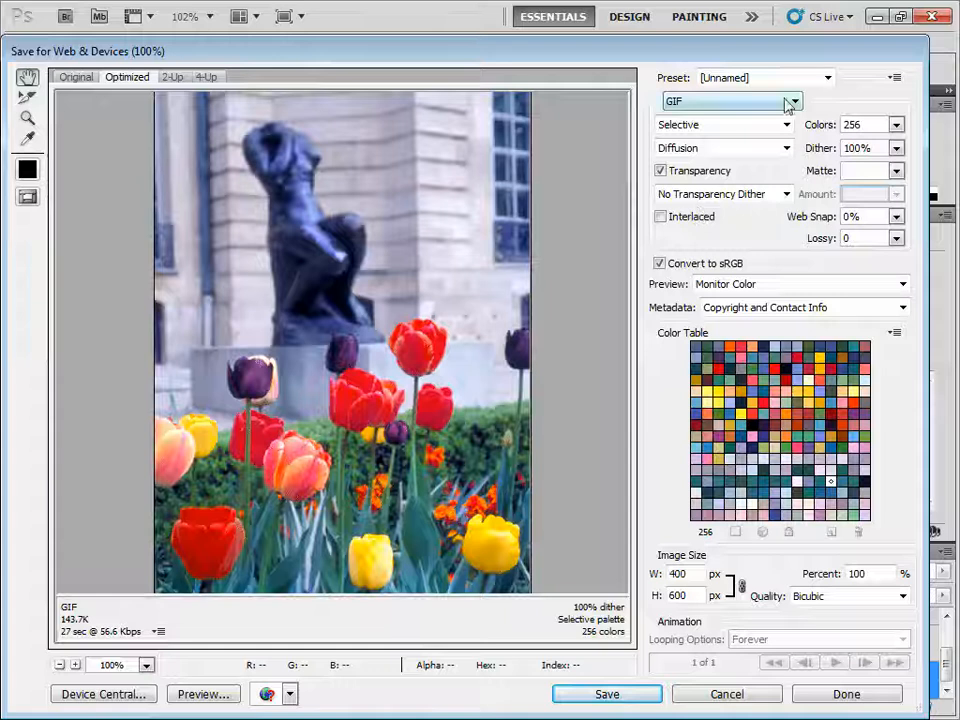
{"action": "left_click", "coordinate": [786, 104]}
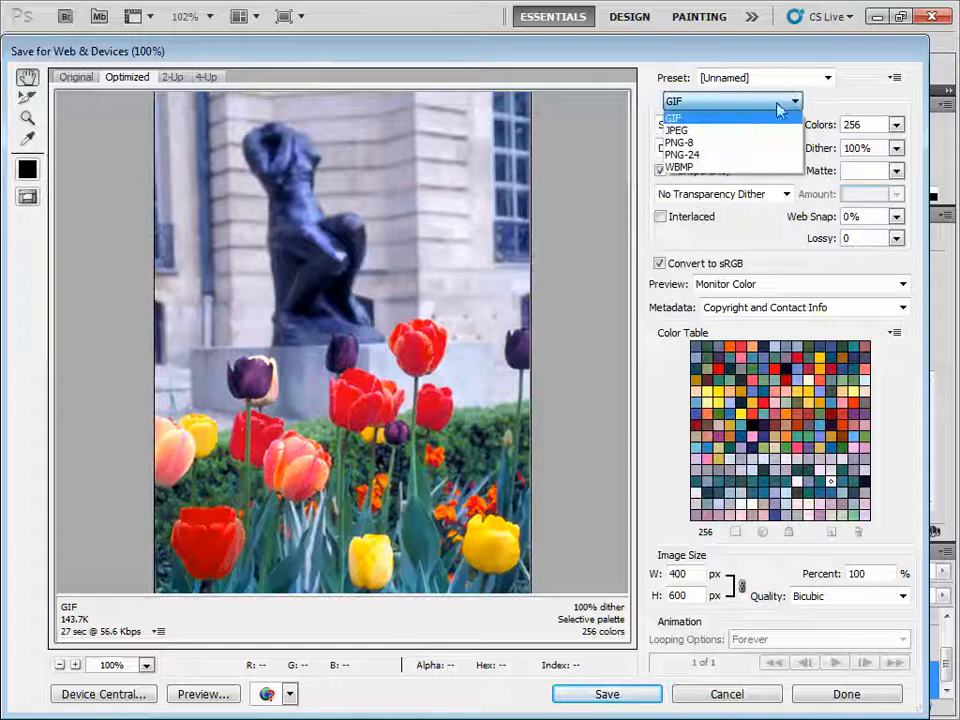
{"action": "left_click", "coordinate": [706, 156]}
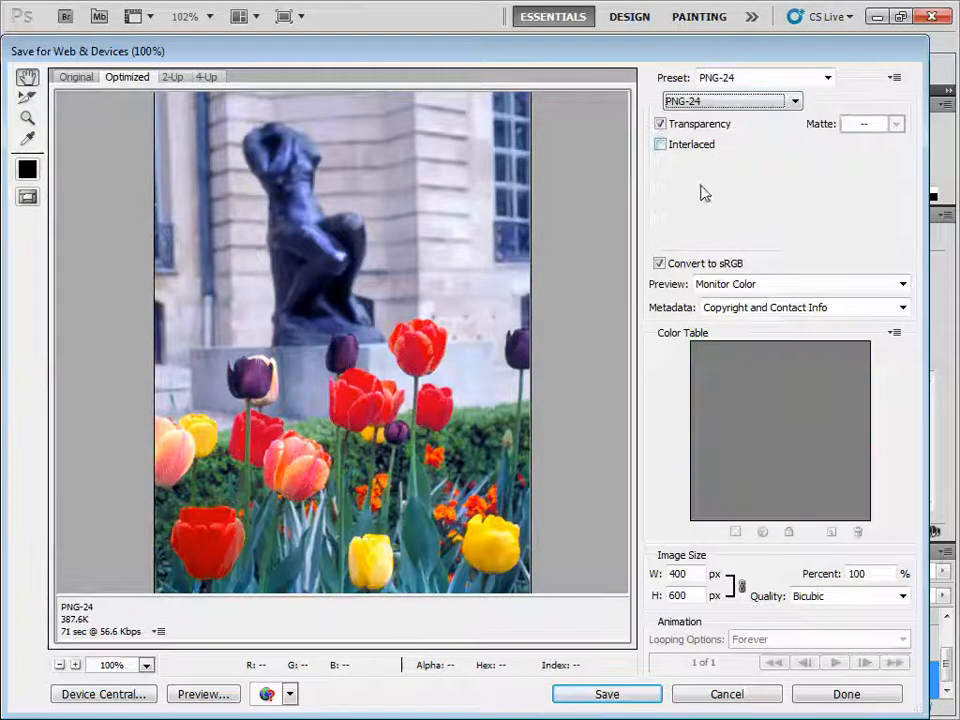
{"action": "left_click_drag", "start_coordinate": [590, 61], "coordinate": [586, 50]}
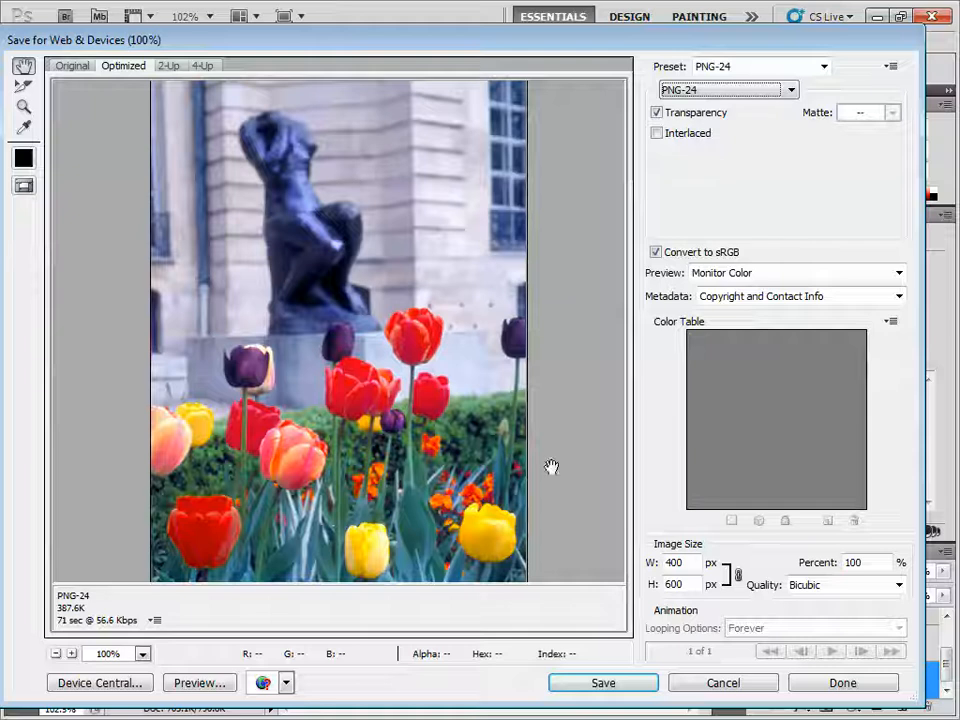
Save the optimized image as 02Start.png in CreativeComputer > raster Design Photoshop > Photoshop Lessons on the T: drive
{"action": "left_click", "coordinate": [603, 683]}
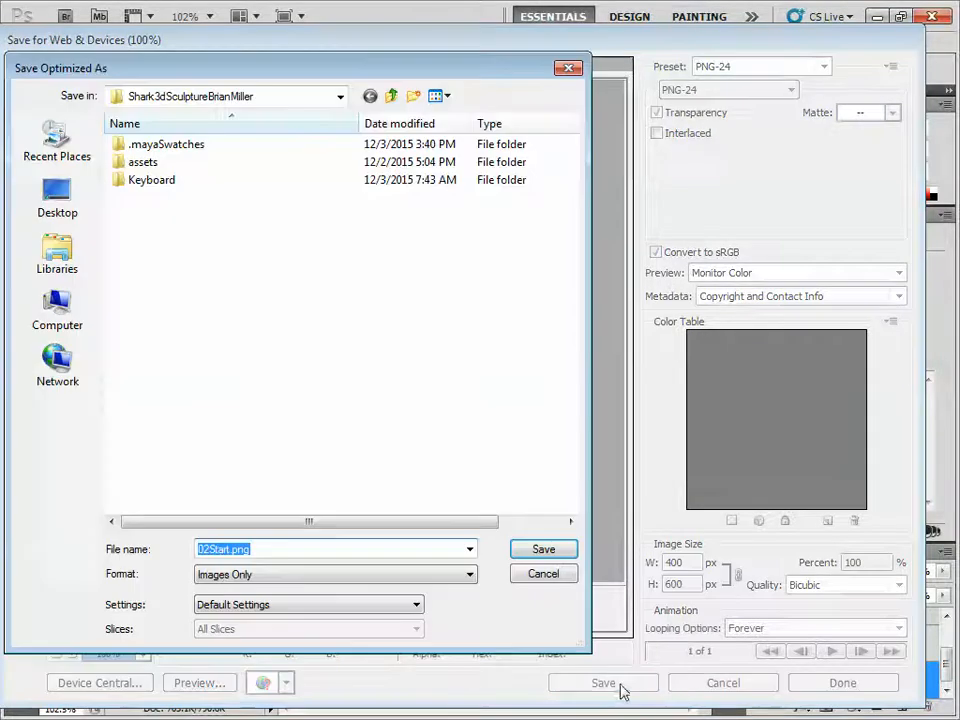
{"action": "left_click", "coordinate": [66, 315]}
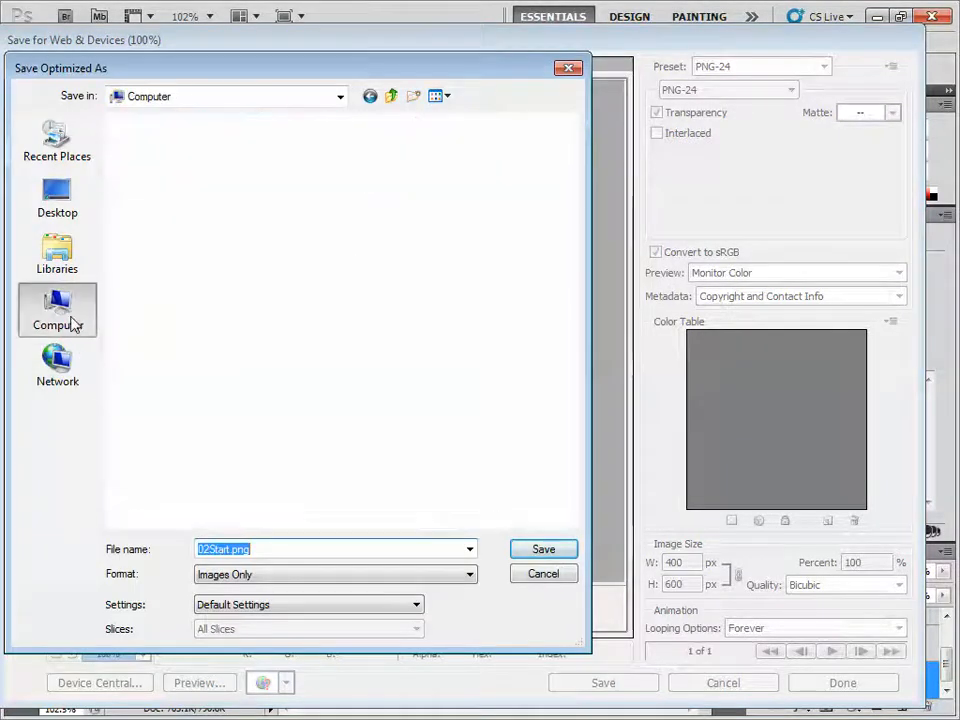
{"action": "double_click", "coordinate": [390, 295]}
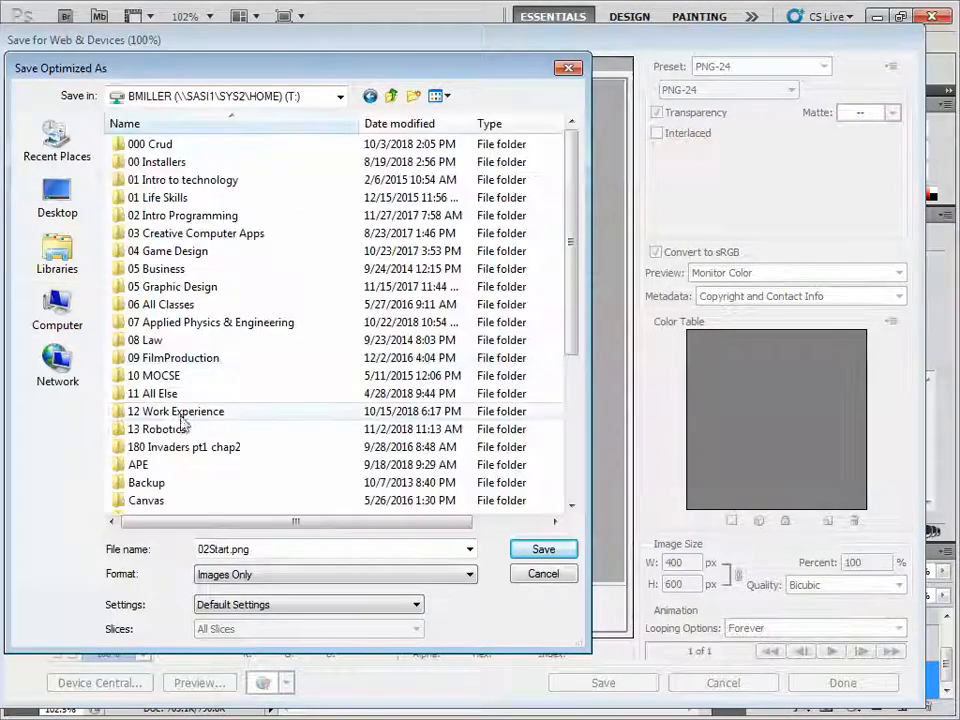
{"action": "scroll", "coordinate": [178, 452], "scroll_direction": "down", "scroll_amount": 2}
{"action": "double_click", "coordinate": [178, 408]}
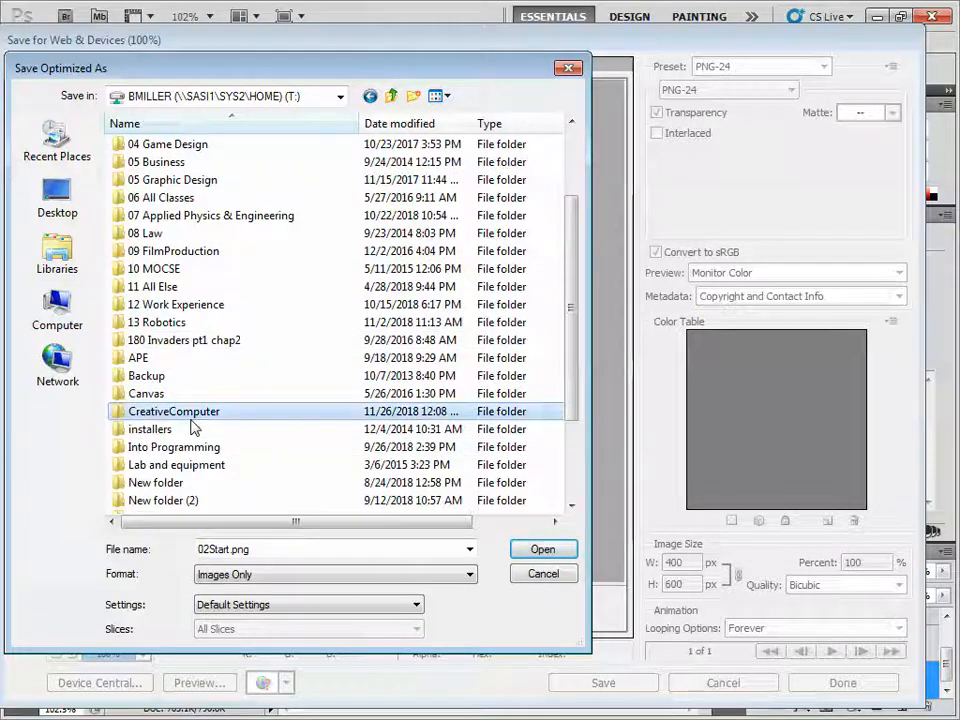
{"action": "double_click", "coordinate": [188, 251]}
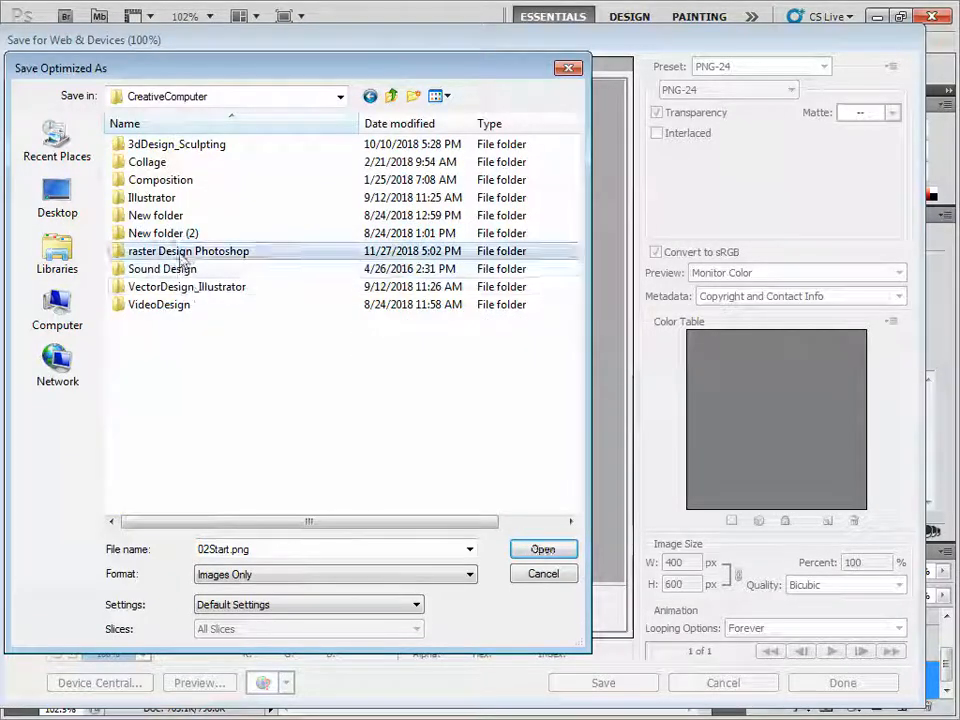
{"action": "double_click", "coordinate": [199, 147]}
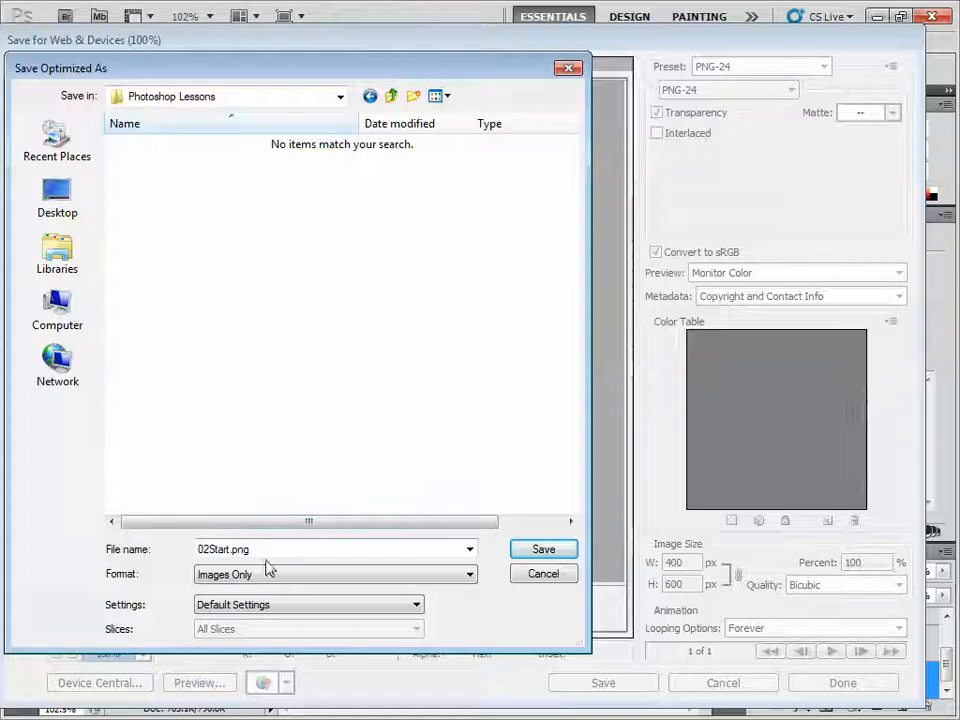
{"action": "left_click", "coordinate": [565, 553]}
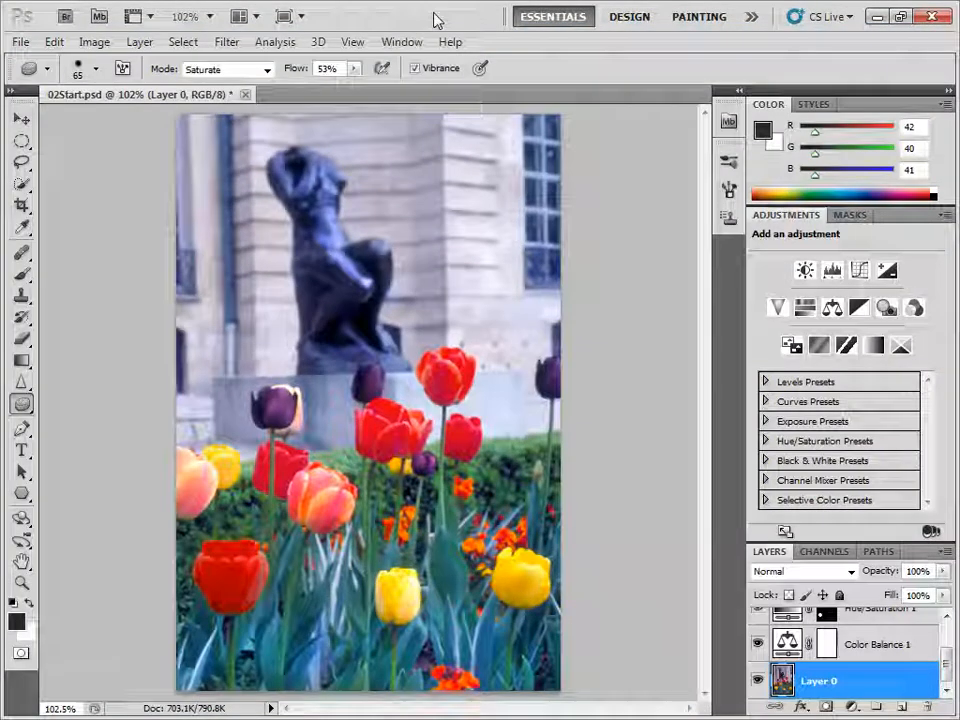